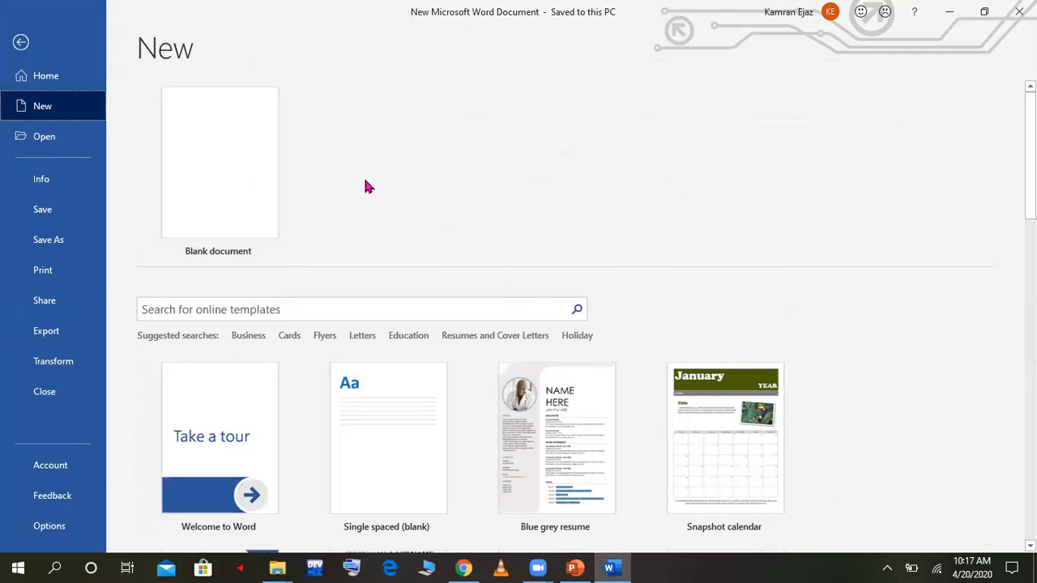
Step: Look through the available new-document templates and the list of recently opened documents
{"action": "scroll", "coordinate": [816, 188], "scroll_direction": "down", "scroll_amount": 3}
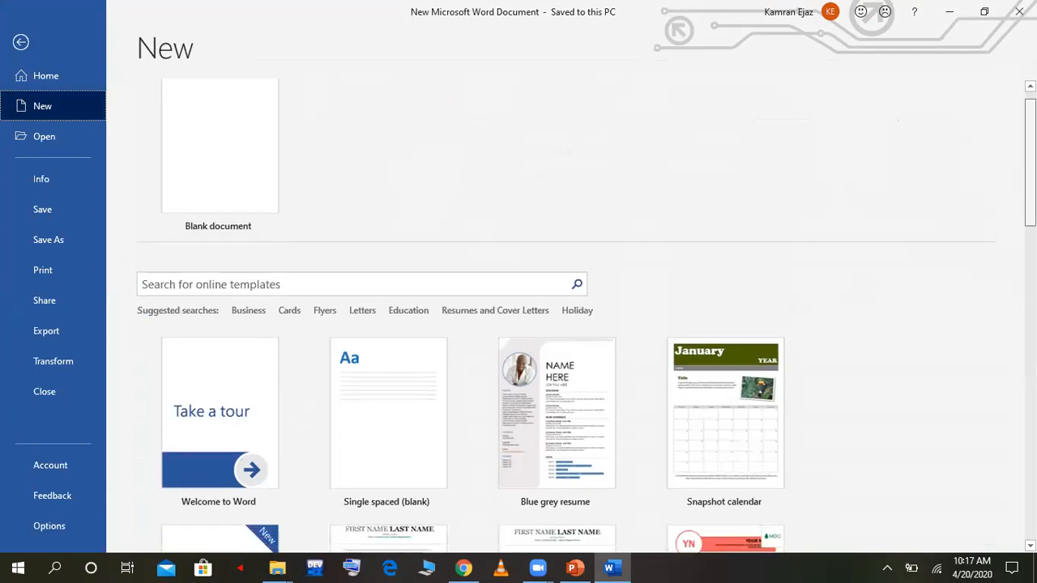
{"action": "scroll", "coordinate": [586, 316], "scroll_direction": "down", "scroll_amount": 2}
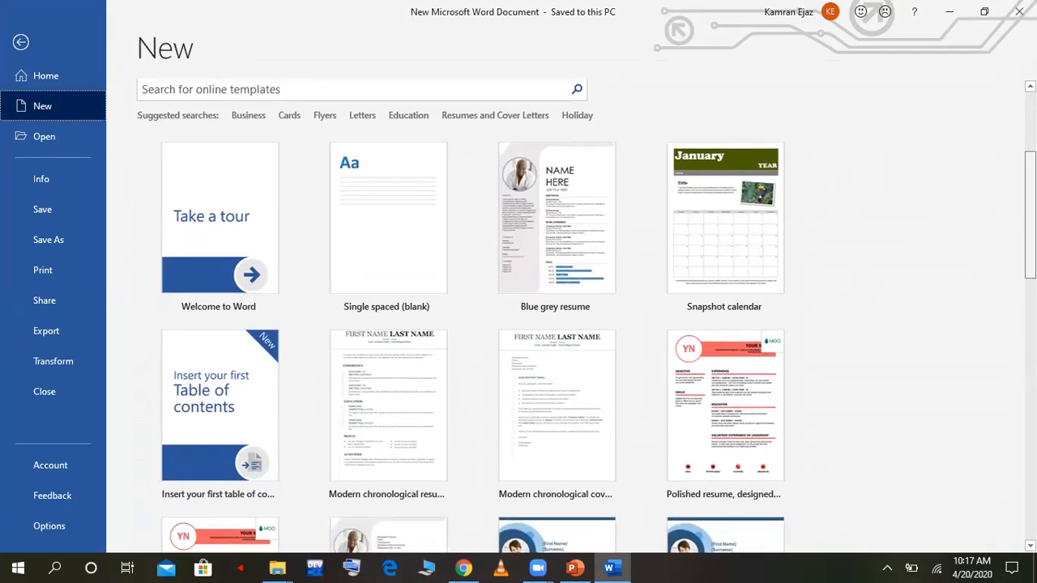
{"action": "scroll", "coordinate": [587, 316], "scroll_direction": "down", "scroll_amount": 2}
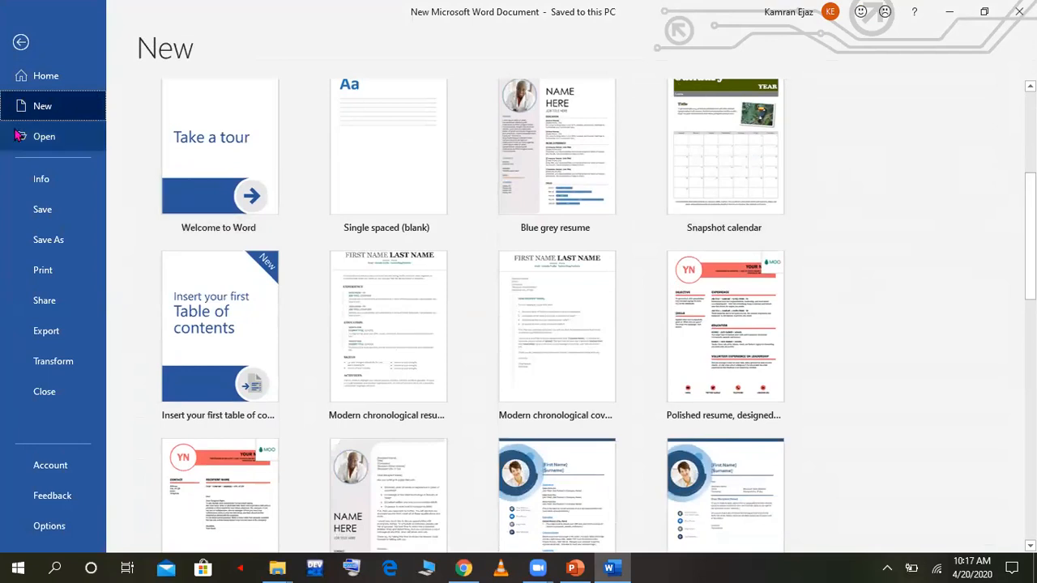
{"action": "left_click", "coordinate": [41, 137]}
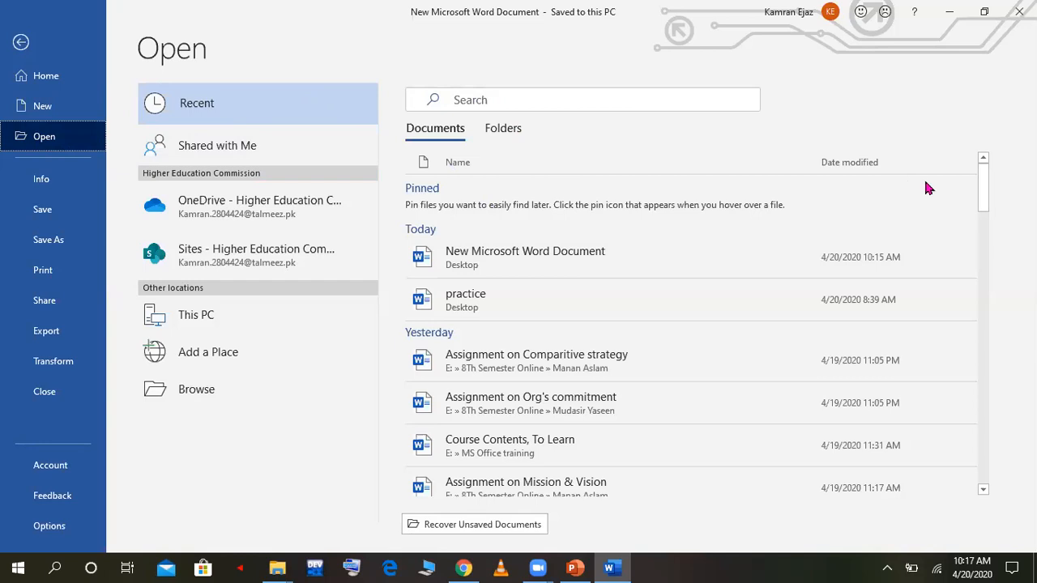
{"action": "left_click_drag", "start_coordinate": [980, 205], "coordinate": [986, 130]}
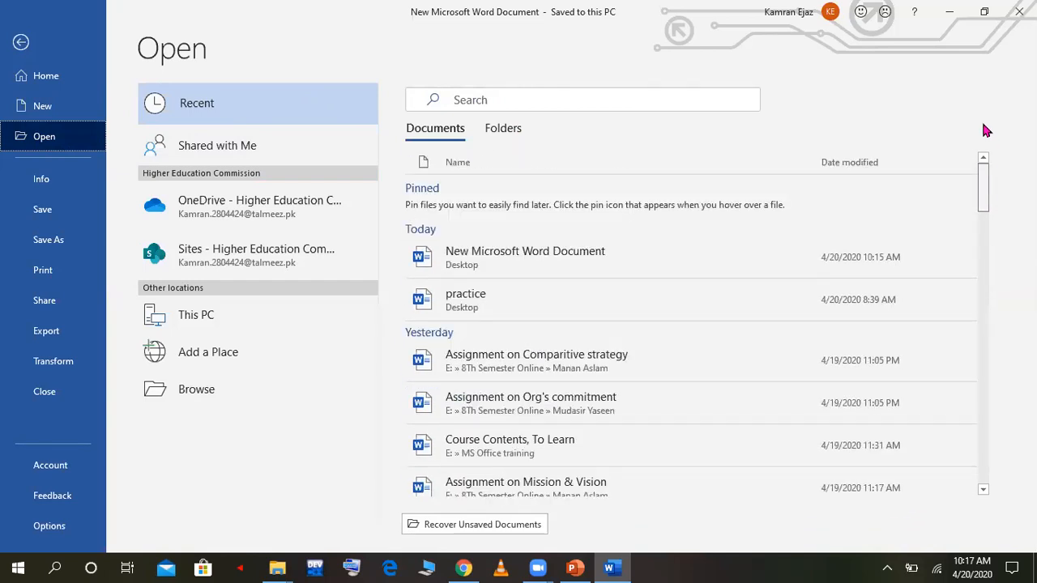
Step: Save the current document in place and bring up the Save As locations
{"action": "left_click", "coordinate": [54, 204]}
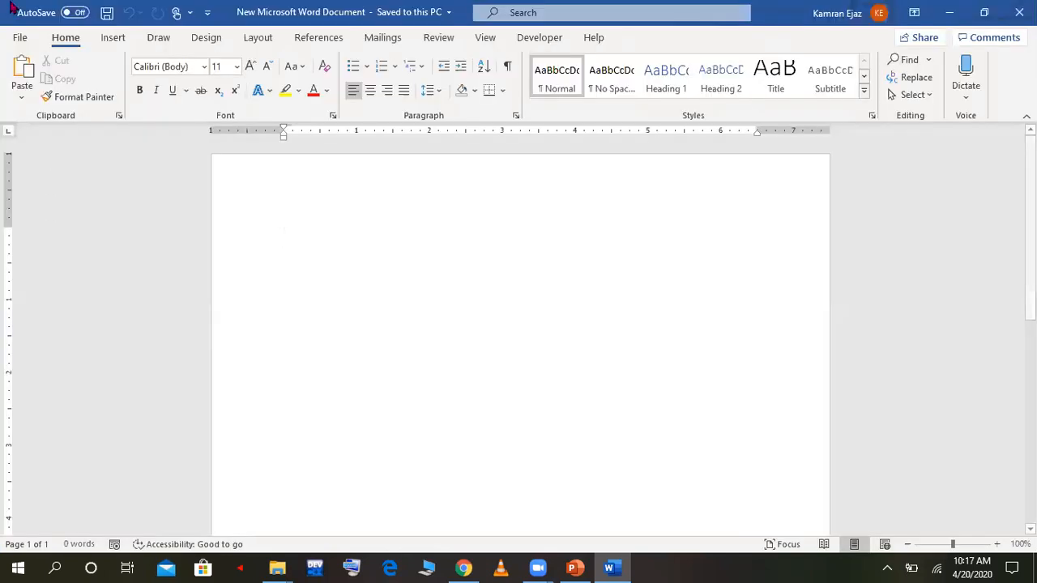
{"action": "left_click", "coordinate": [20, 38]}
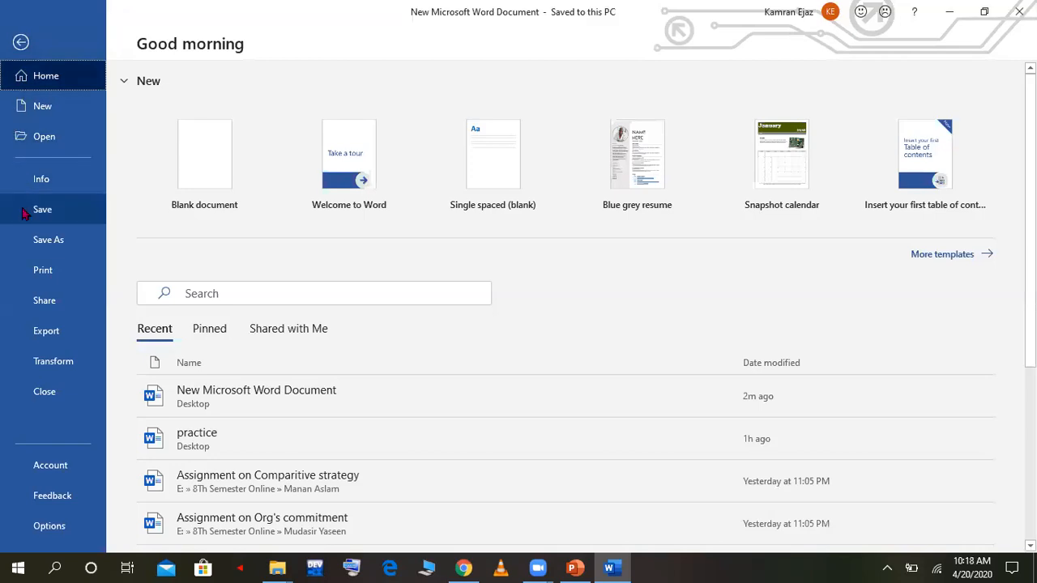
{"action": "left_click", "coordinate": [34, 243]}
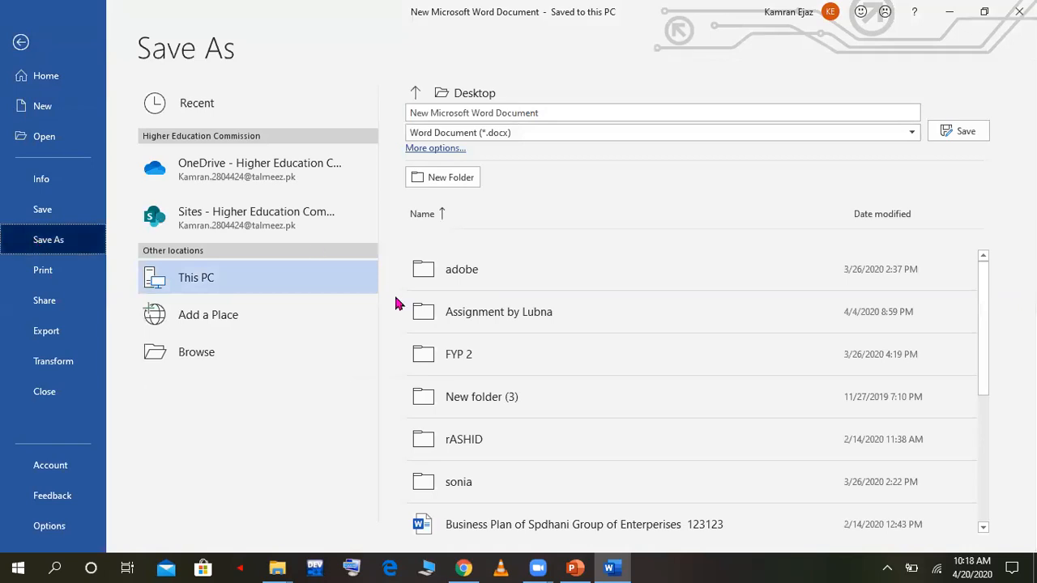
{"action": "mouse_move", "coordinate": [532, 567]}
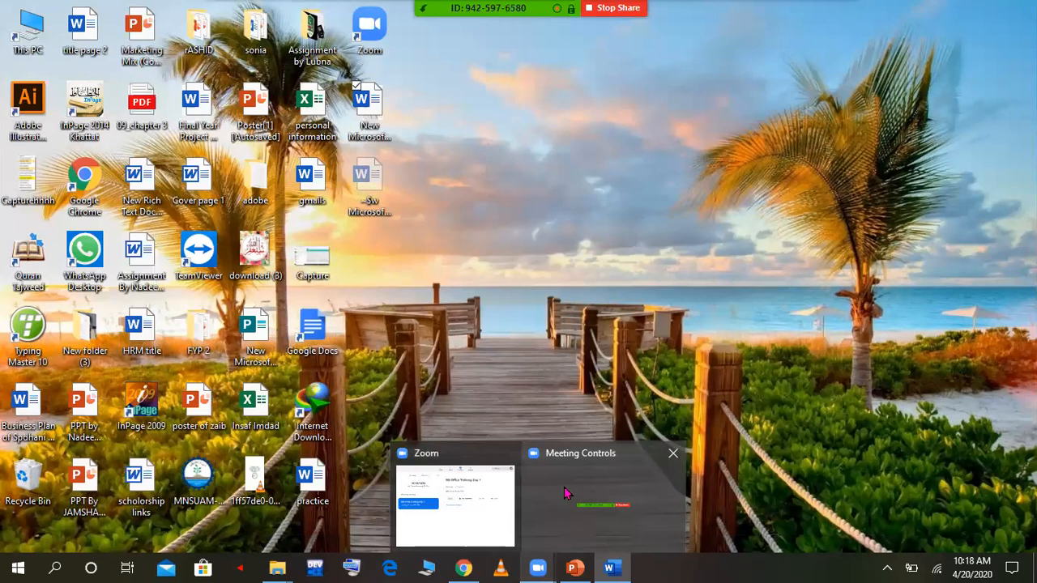
{"action": "mouse_move", "coordinate": [478, 486]}
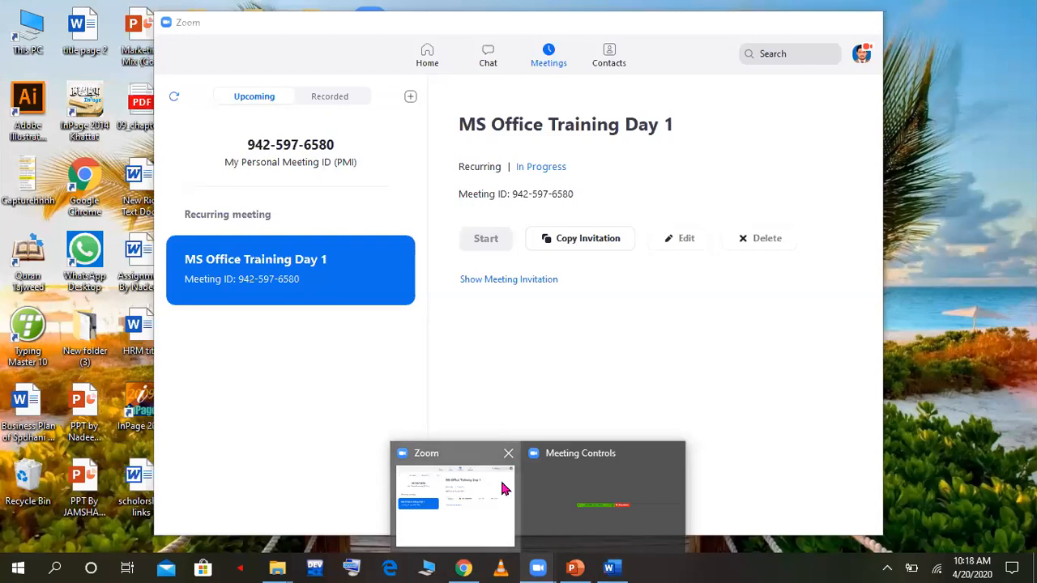
{"action": "left_click", "coordinate": [501, 483]}
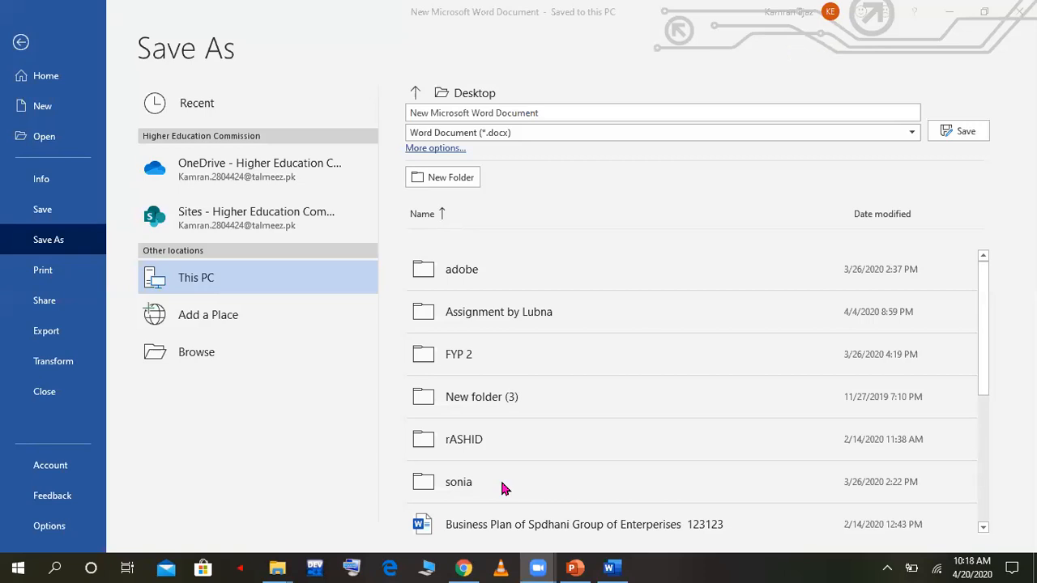
{"action": "left_click", "coordinate": [472, 243]}
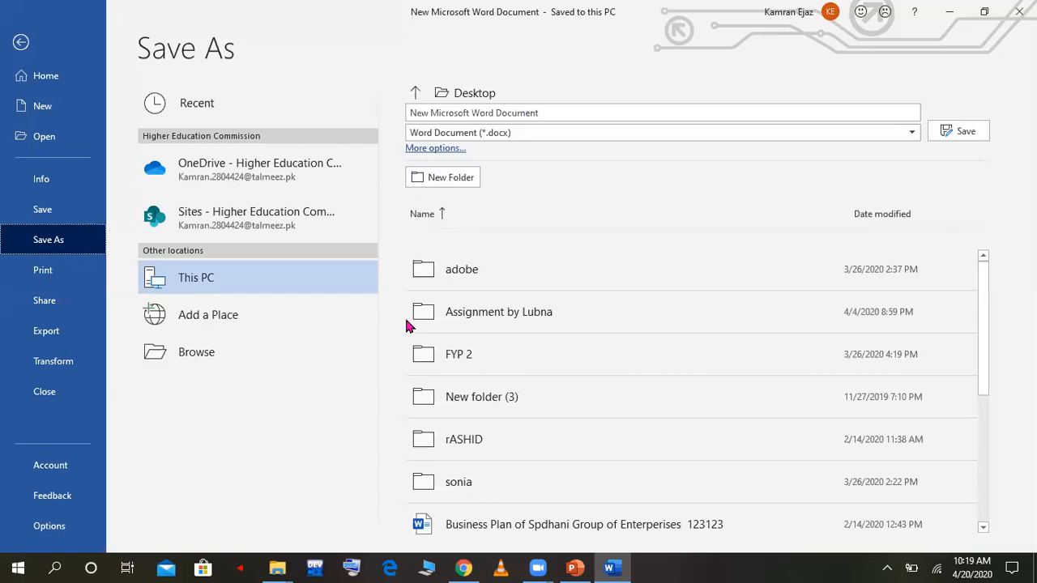
{"action": "left_click", "coordinate": [613, 568]}
{"action": "left_click", "coordinate": [610, 568]}
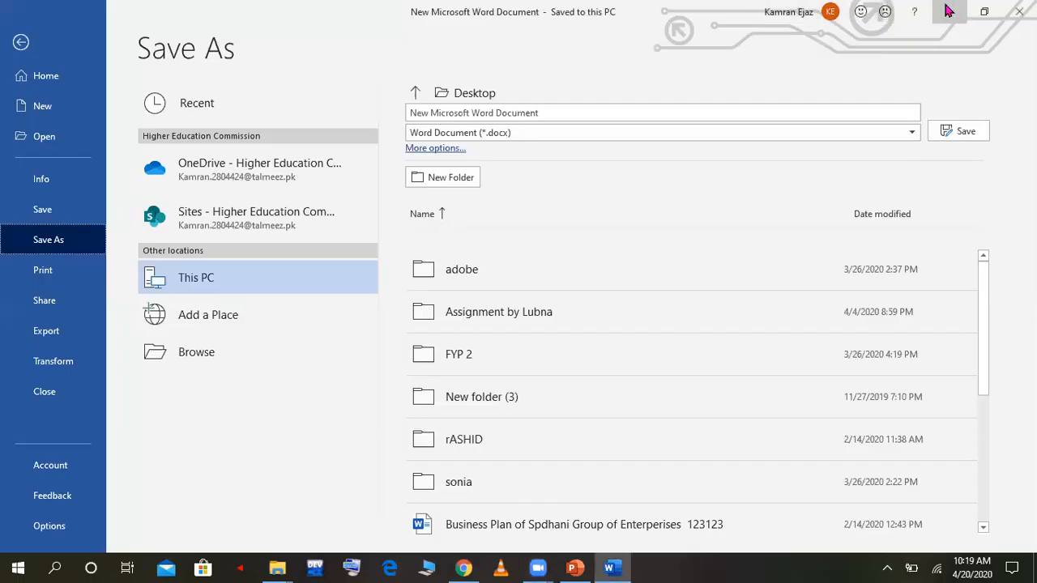
{"action": "left_click", "coordinate": [950, 11]}
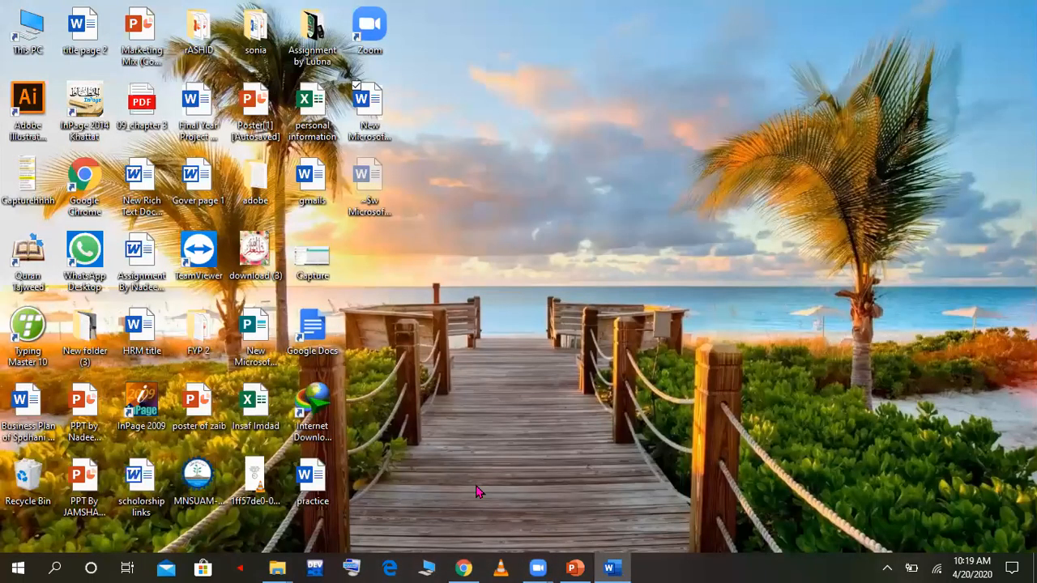
{"action": "left_click", "coordinate": [610, 568]}
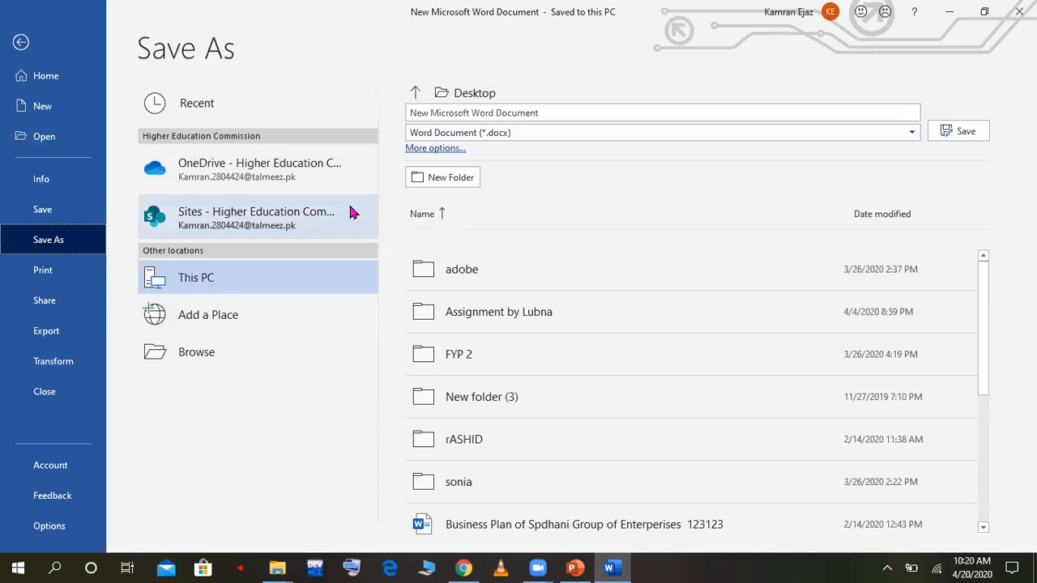
Step: Save the document as the Word Document "New Microsoft Word Document" in the MS Office training folder on this PC
{"action": "left_click", "coordinate": [328, 275]}
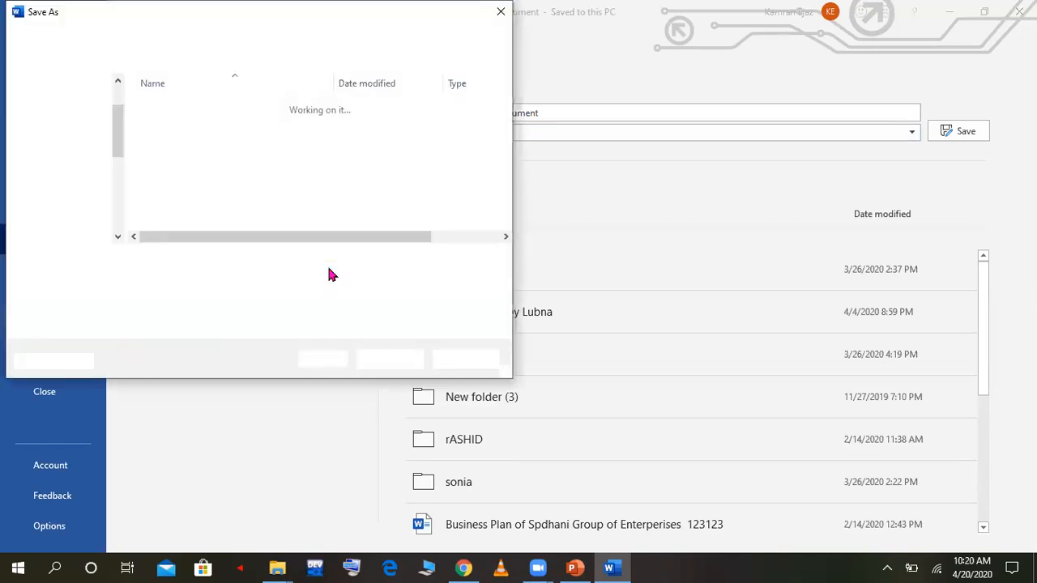
{"action": "left_click_drag", "start_coordinate": [119, 162], "coordinate": [119, 89]}
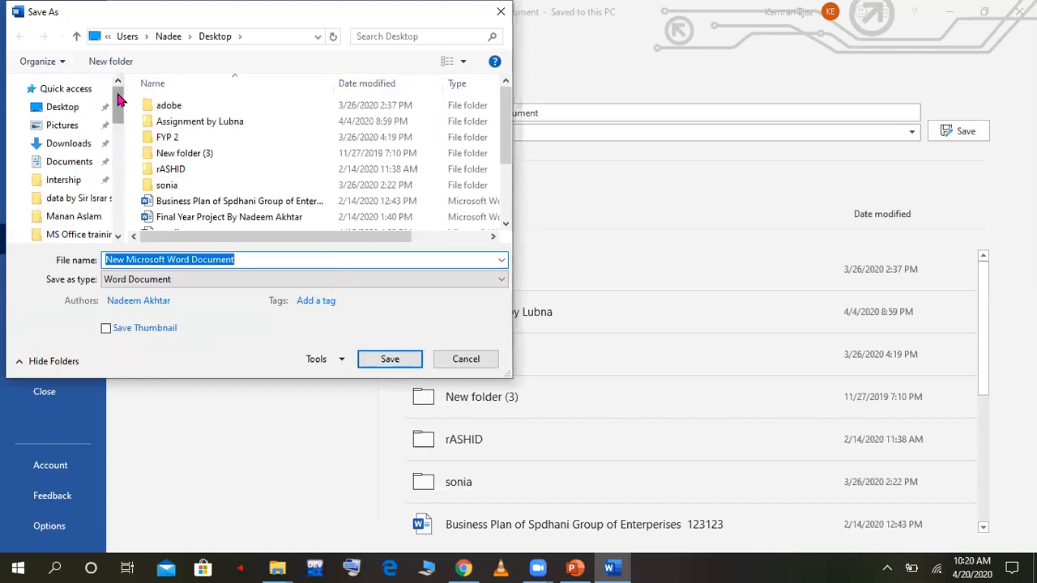
{"action": "left_click_drag", "start_coordinate": [116, 99], "coordinate": [116, 116]}
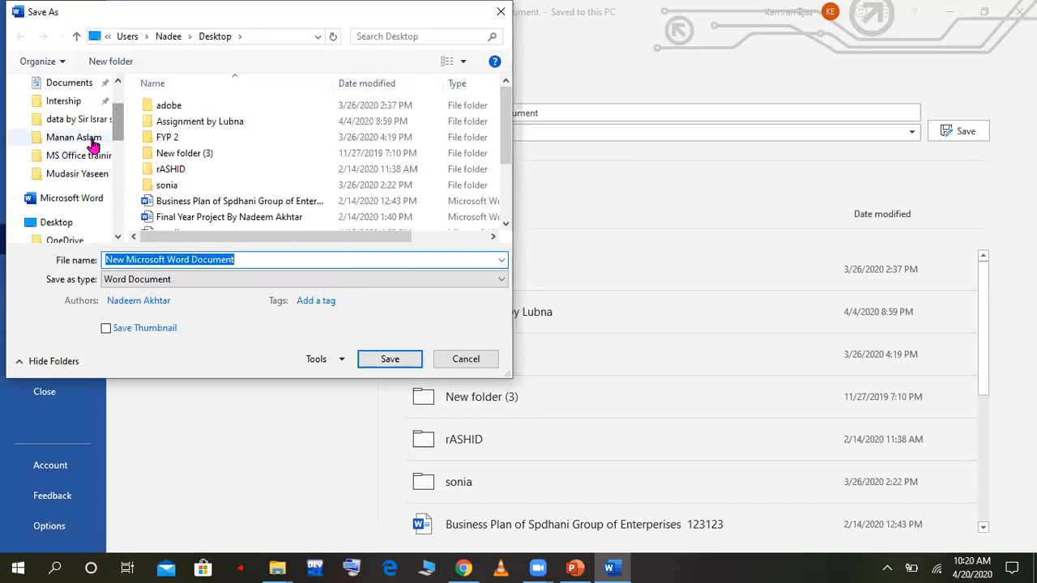
{"action": "left_click", "coordinate": [82, 156]}
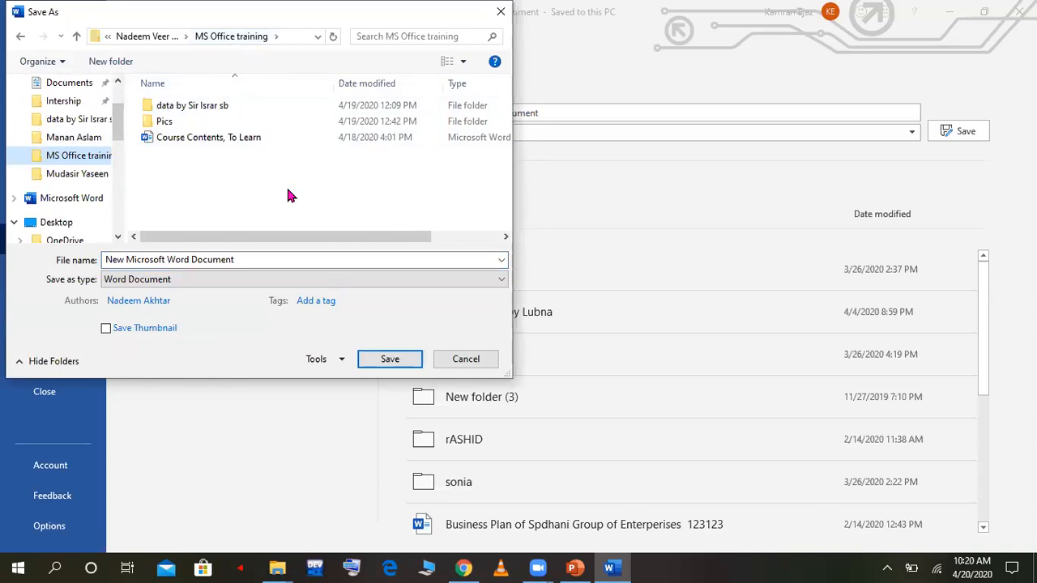
{"action": "left_click", "coordinate": [387, 359]}
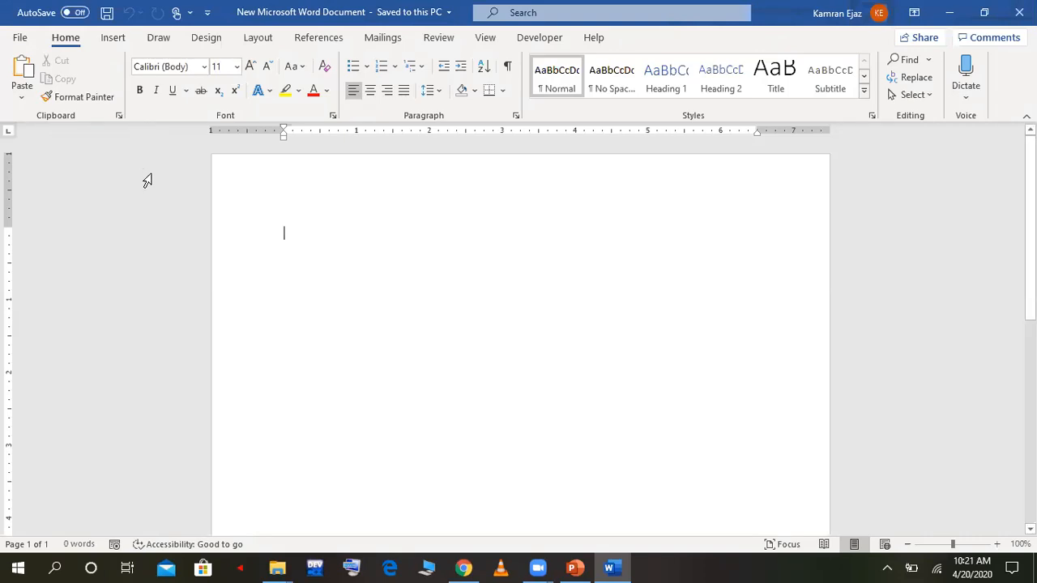
Step: Clear all items from the Office clipboard, and write "abc" on the page and copy it
{"action": "left_click", "coordinate": [119, 116]}
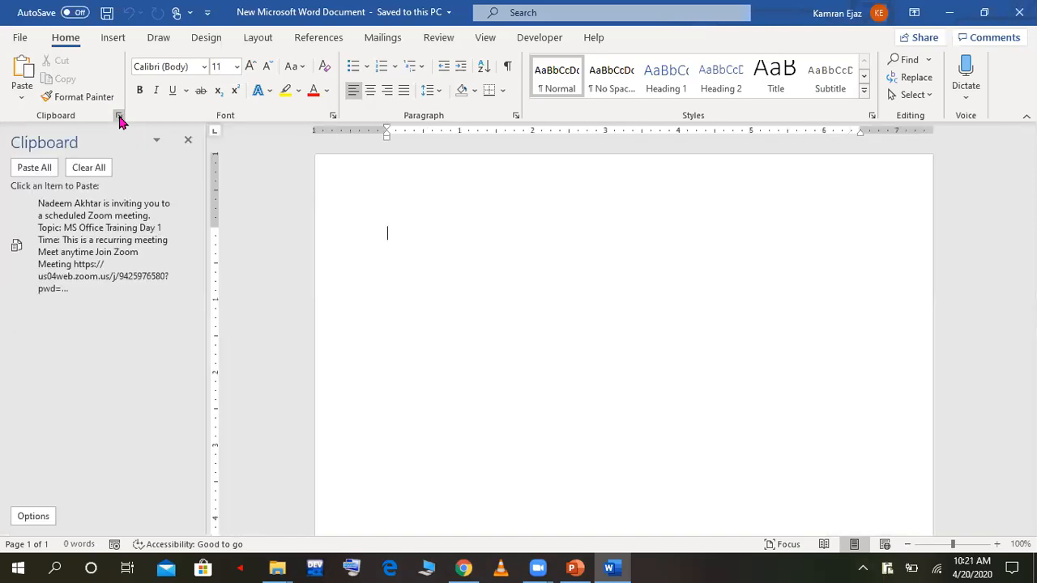
{"action": "left_click", "coordinate": [94, 168]}
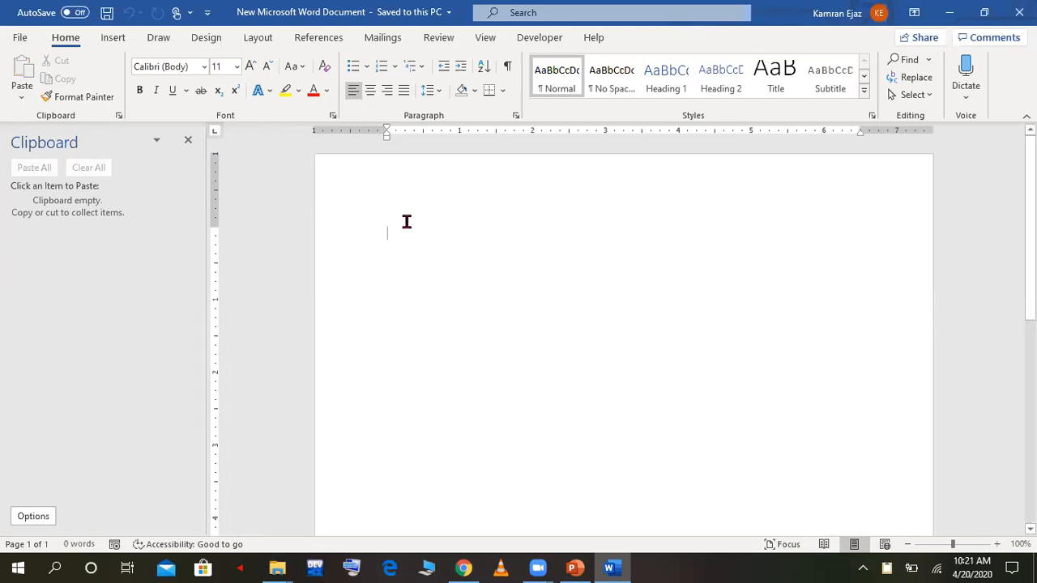
{"action": "type", "text": "abc"}
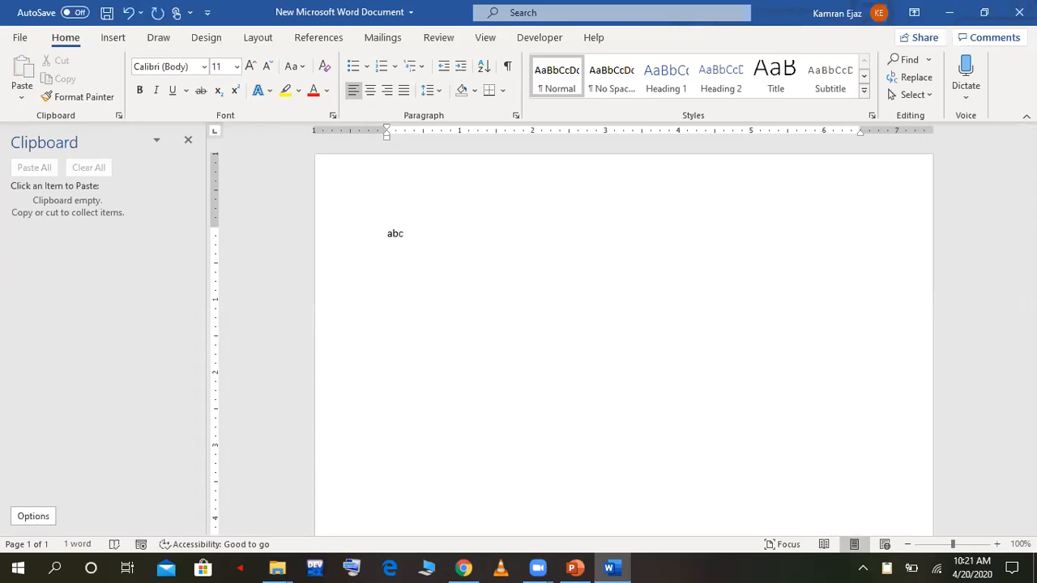
{"action": "key", "text": "ctrl+a"}
{"action": "key", "text": "ctrl+c"}
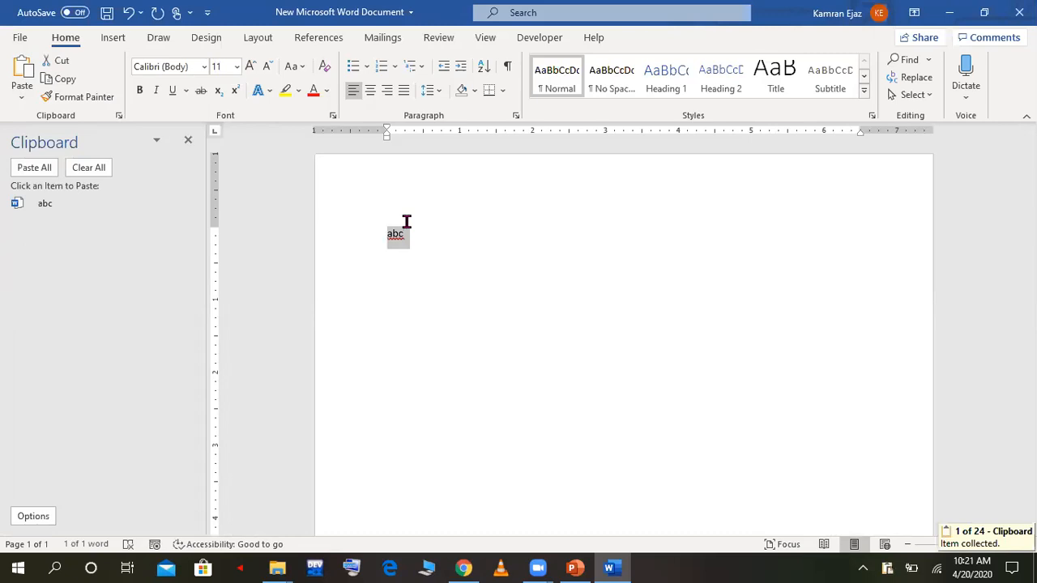
Step: Delete "abc" from the page and paste it back from the Clipboard's collected items
{"action": "key", "text": "Delete"}
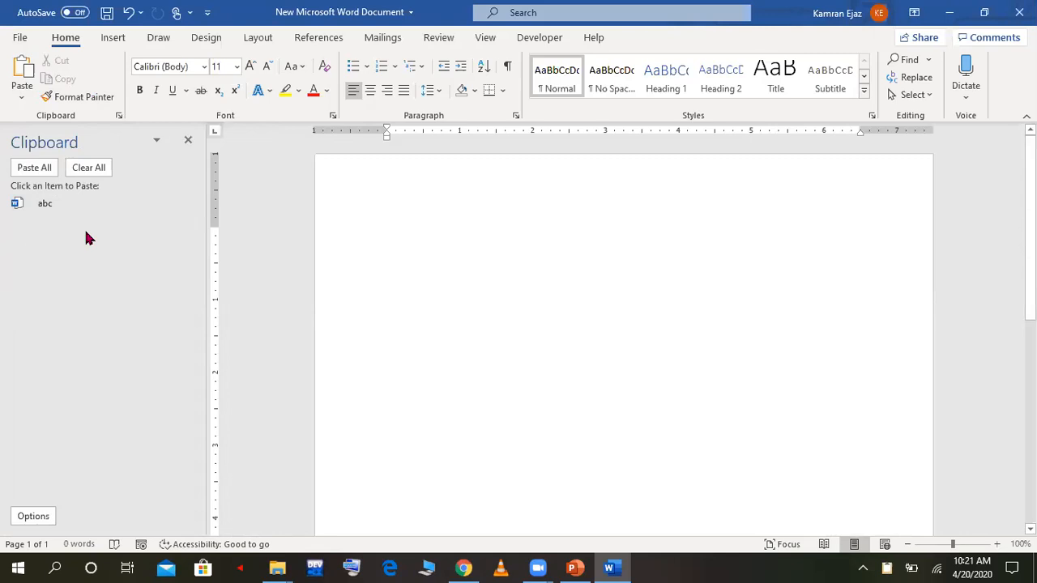
{"action": "right_click", "coordinate": [392, 233]}
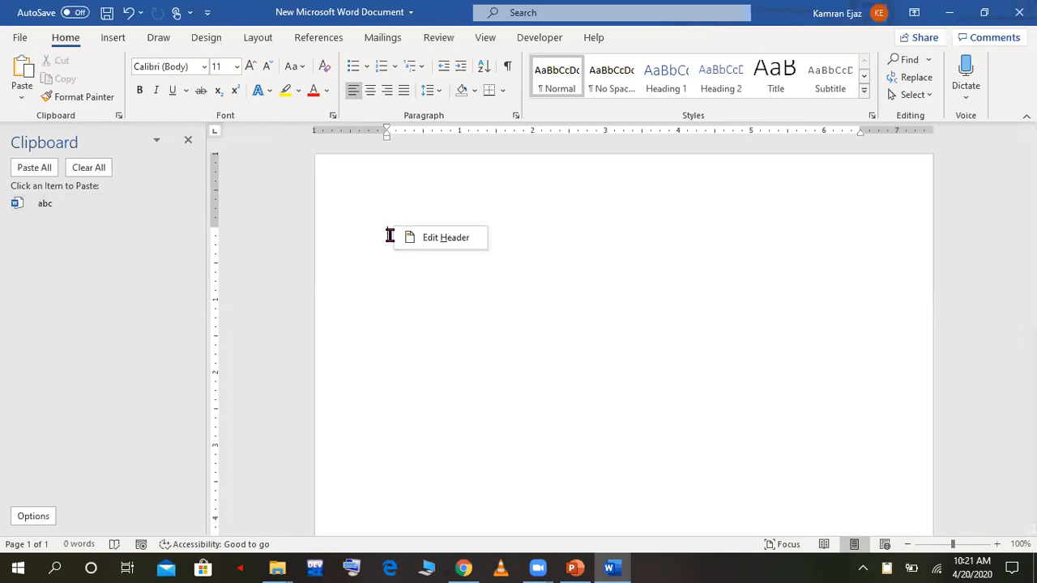
{"action": "left_click", "coordinate": [389, 235]}
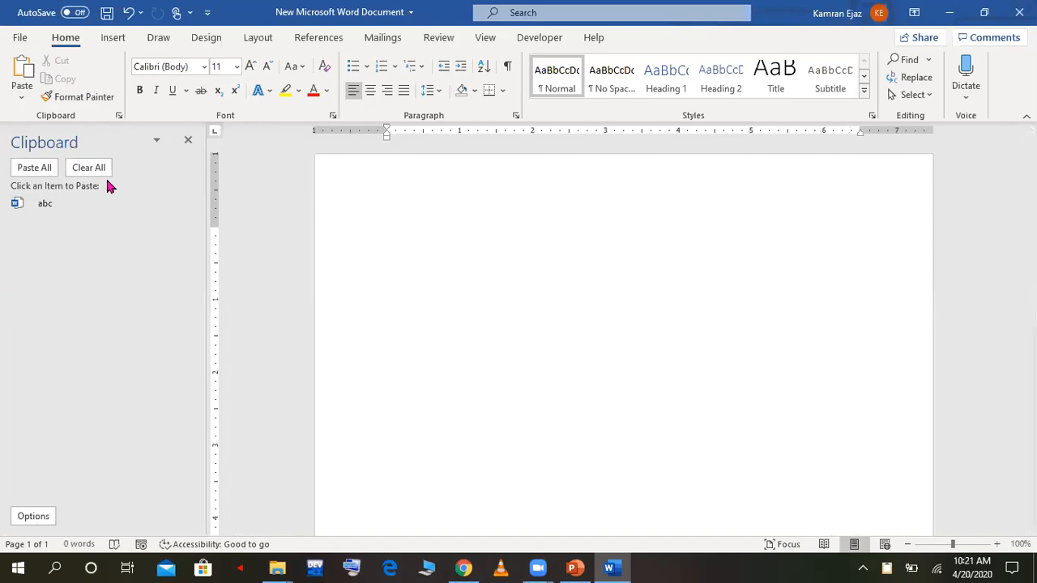
{"action": "left_click", "coordinate": [57, 202]}
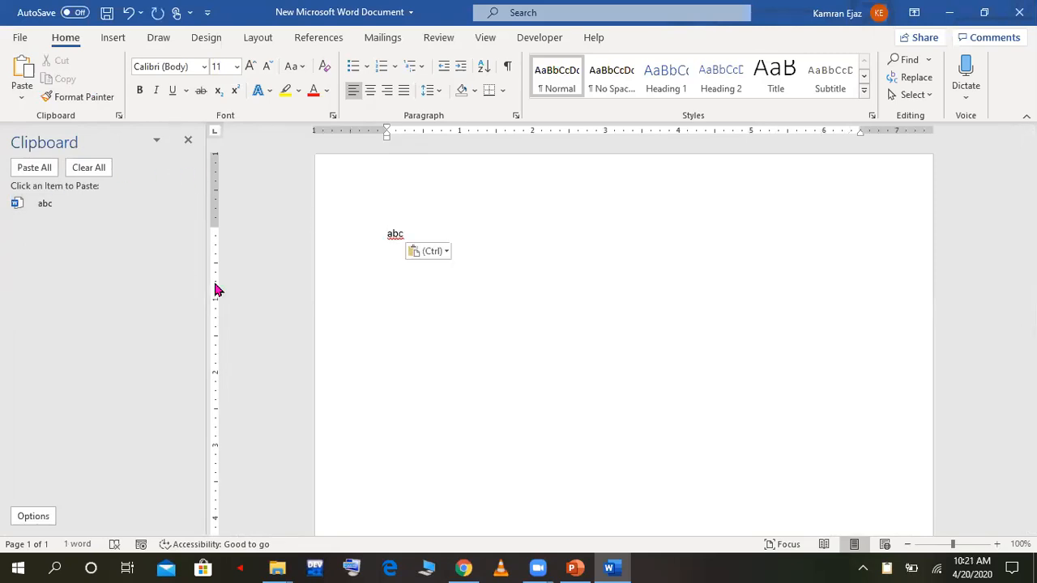
Step: Replace the pasted "abc" with two paragraphs of sample text, two sentences each, using the =rand function
{"action": "key", "text": "BackSpace"}
{"action": "key", "text": "BackSpace"}
{"action": "key", "text": "BackSpace"}
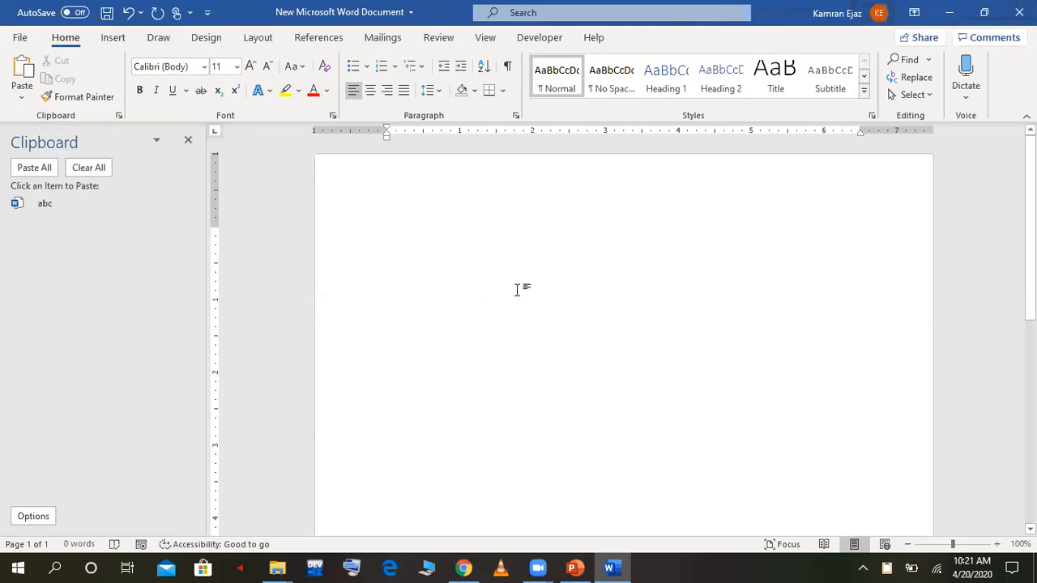
{"action": "type", "text": "=rand"}
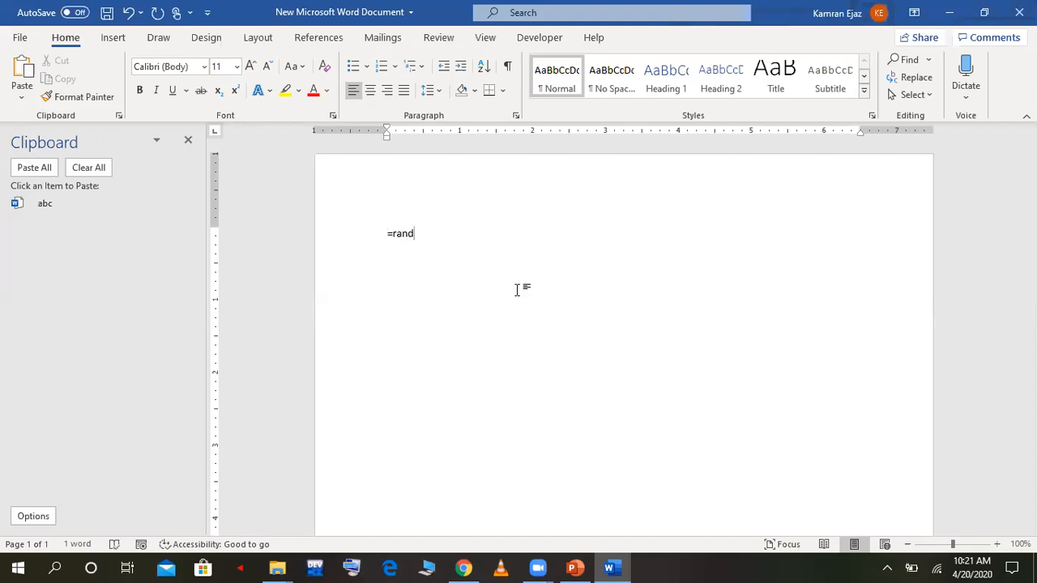
{"action": "type", "text": "(2,2"}
{"action": "key", "text": "Return"}
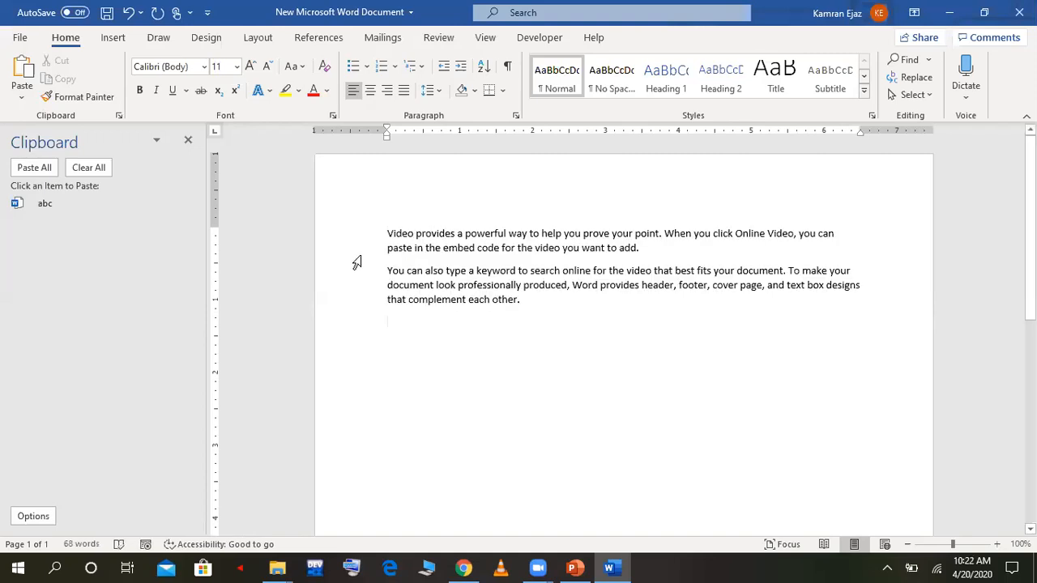
Step: Format the word "Video" at the start of the first paragraph as Times New Roman, size 22 and bold
{"action": "mouse_move", "coordinate": [394, 233]}
{"action": "left_mouse_down"}
{"action": "mouse_move", "coordinate": [414, 233]}
{"action": "mouse_move", "coordinate": [395, 172]}
{"action": "mouse_move", "coordinate": [413, 230]}
{"action": "left_mouse_up"}
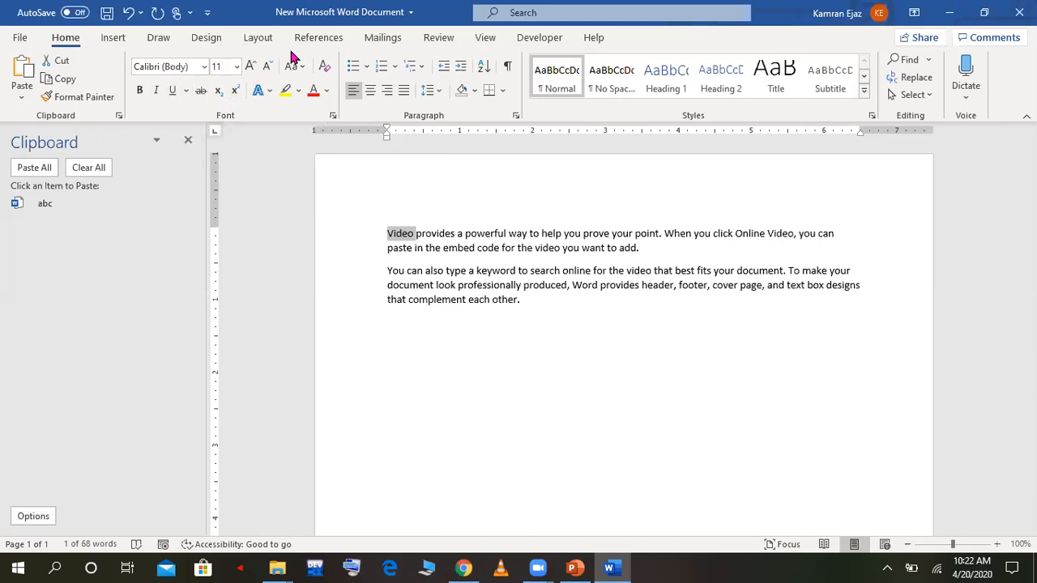
{"action": "left_click", "coordinate": [192, 69]}
{"action": "type", "text": "Times New Roman"}
{"action": "key", "text": "Return"}
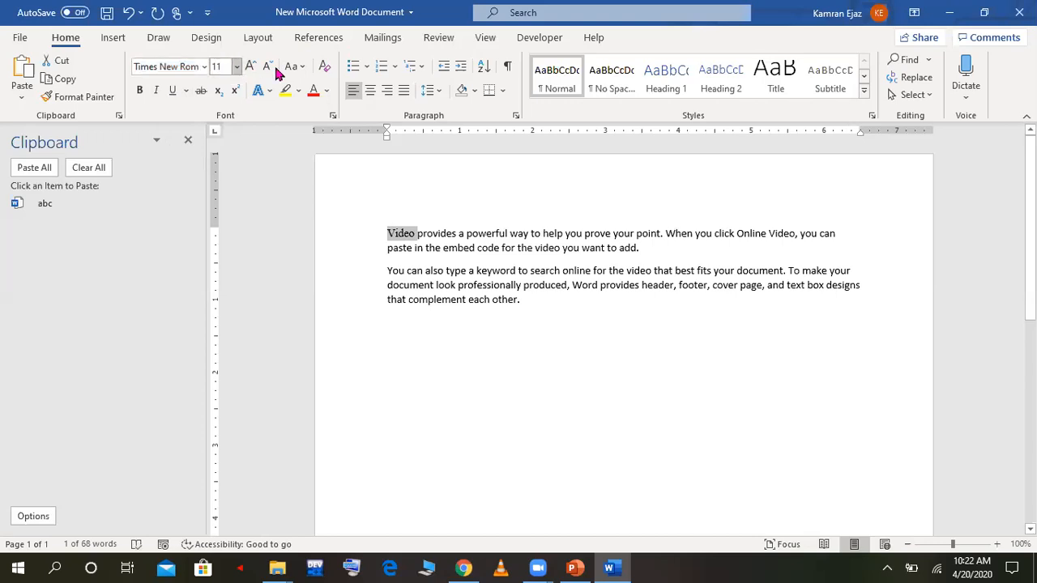
{"action": "left_click", "coordinate": [249, 66]}
{"action": "left_click", "coordinate": [250, 67]}
{"action": "left_click", "coordinate": [249, 67]}
{"action": "left_click", "coordinate": [249, 67]}
{"action": "left_click", "coordinate": [250, 66]}
{"action": "left_click", "coordinate": [249, 66]}
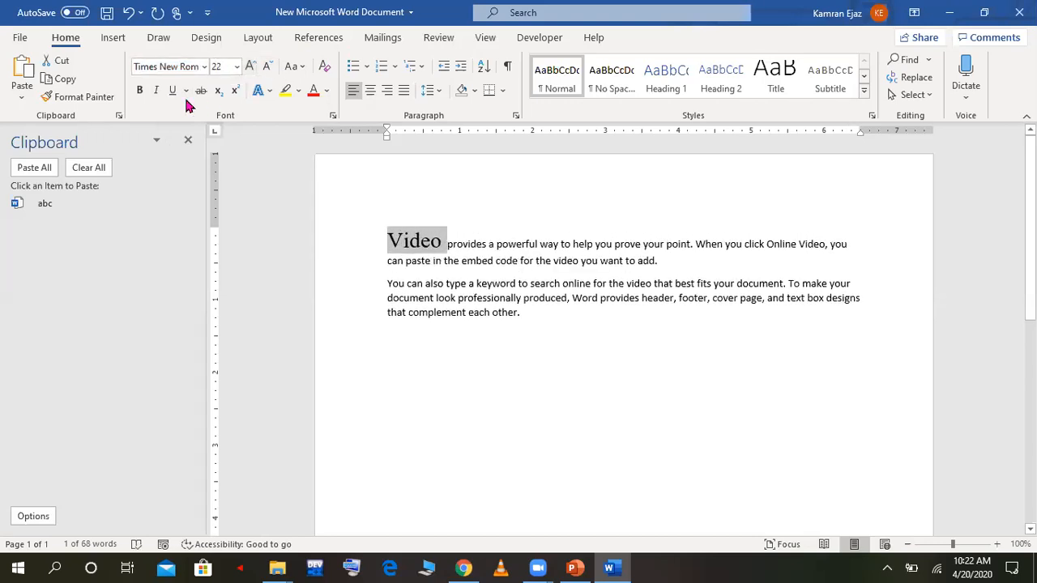
{"action": "left_click", "coordinate": [140, 90]}
{"action": "left_click", "coordinate": [362, 286]}
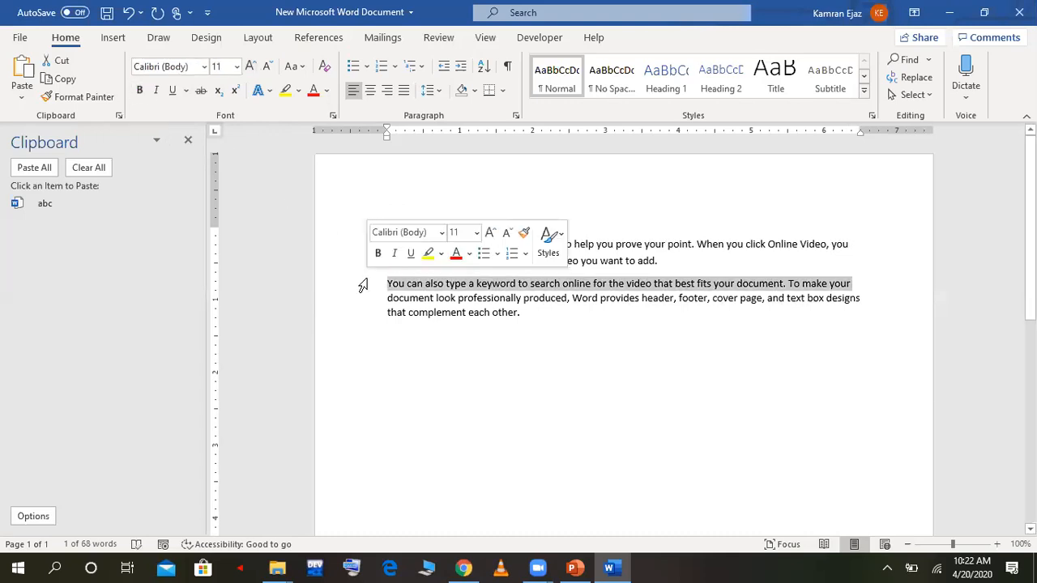
{"action": "left_click", "coordinate": [458, 333]}
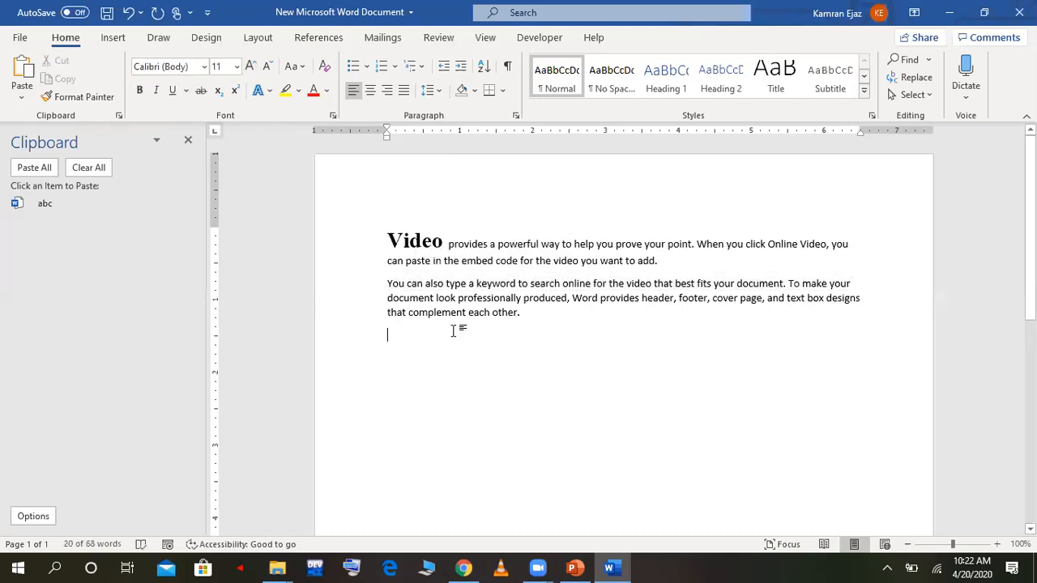
{"action": "left_click", "coordinate": [438, 242]}
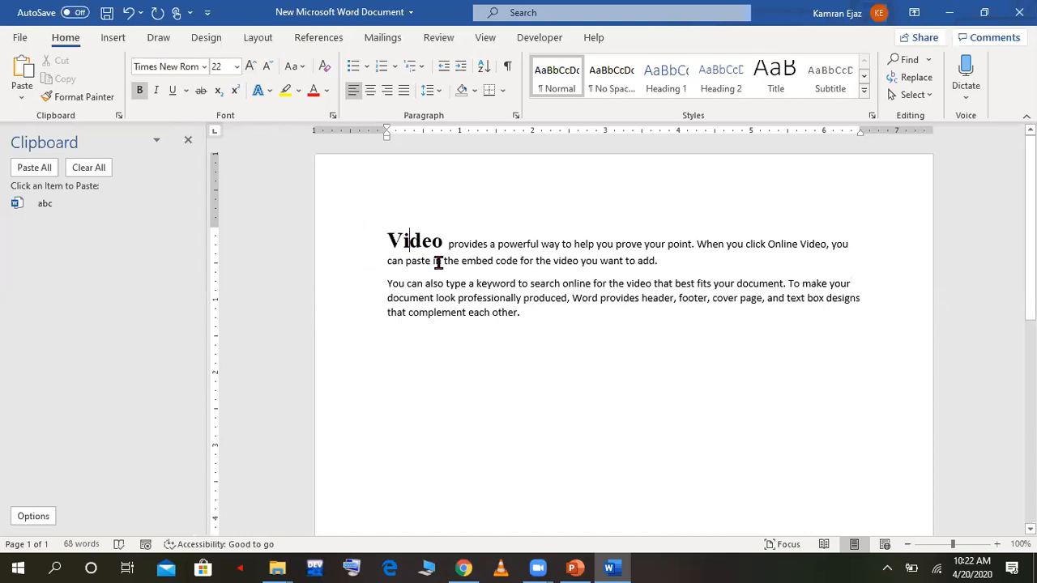
{"action": "left_click_drag", "start_coordinate": [386, 283], "coordinate": [559, 321]}
{"action": "left_click", "coordinate": [543, 329]}
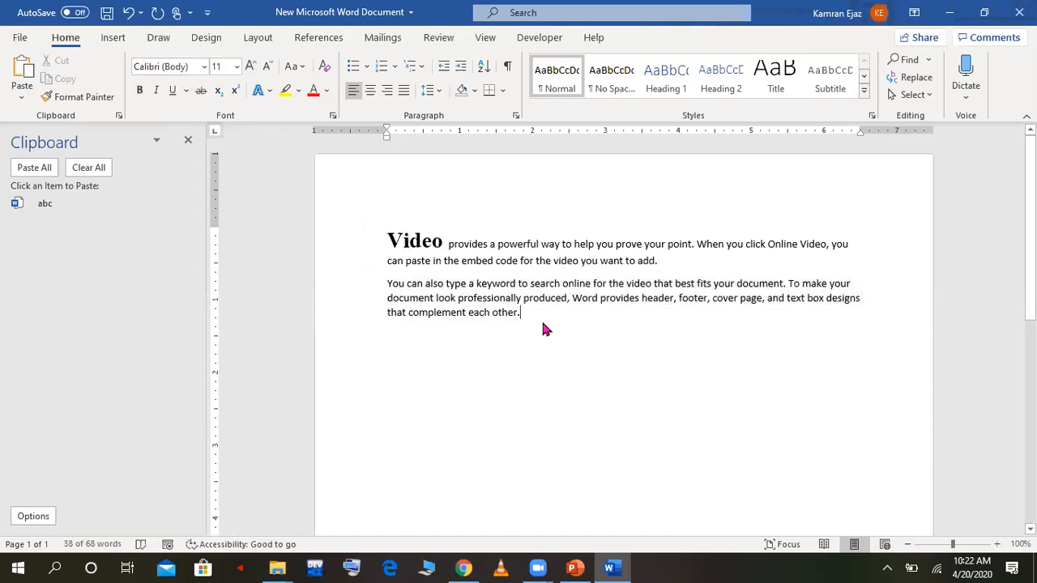
Step: Copy the formatting of the word "Video" onto the entire second paragraph with Format Painter
{"action": "left_click_drag", "start_coordinate": [387, 240], "coordinate": [441, 240]}
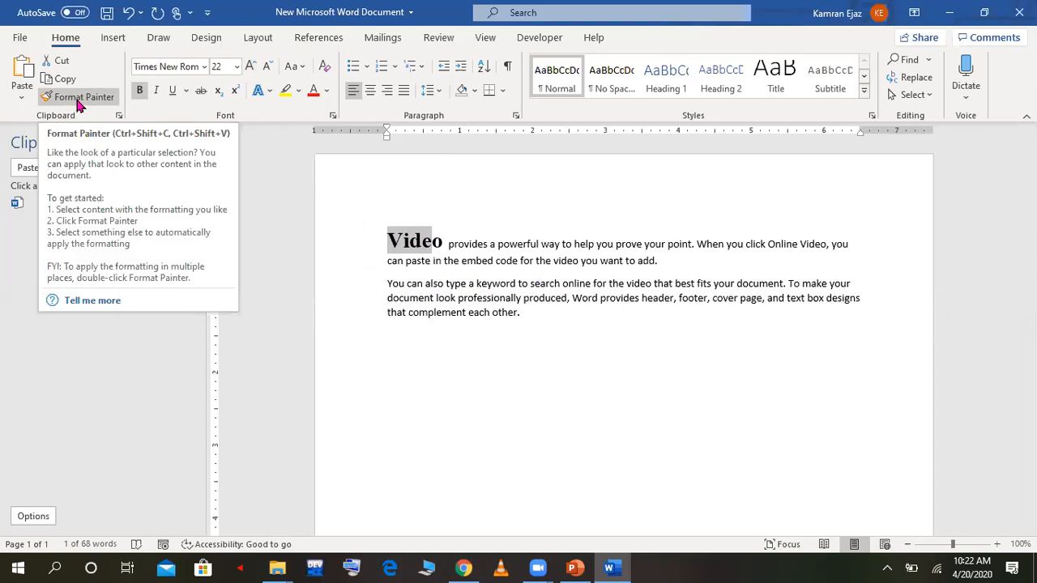
{"action": "left_click", "coordinate": [88, 99]}
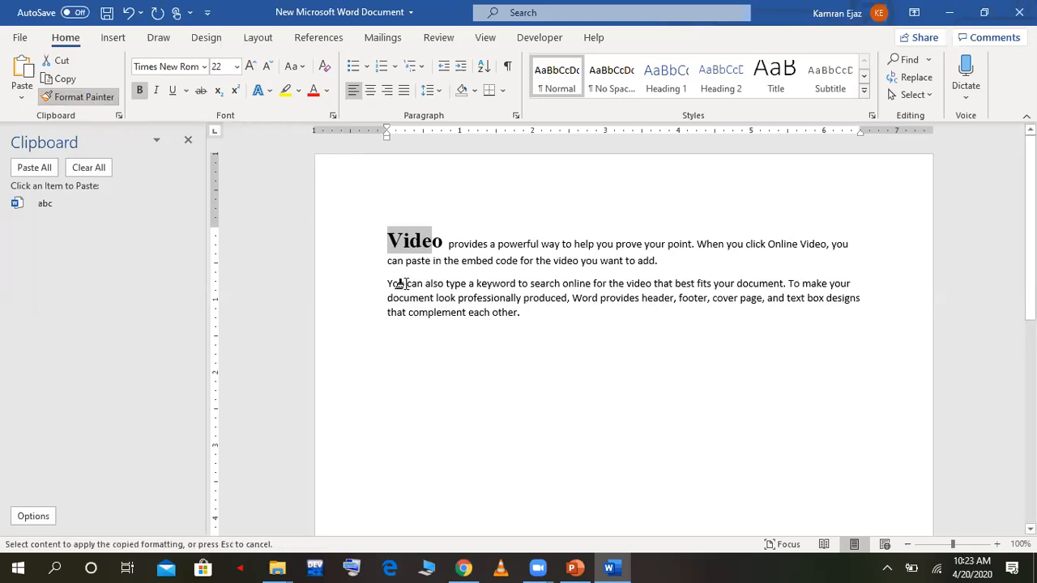
{"action": "left_click_drag", "start_coordinate": [388, 278], "coordinate": [525, 312]}
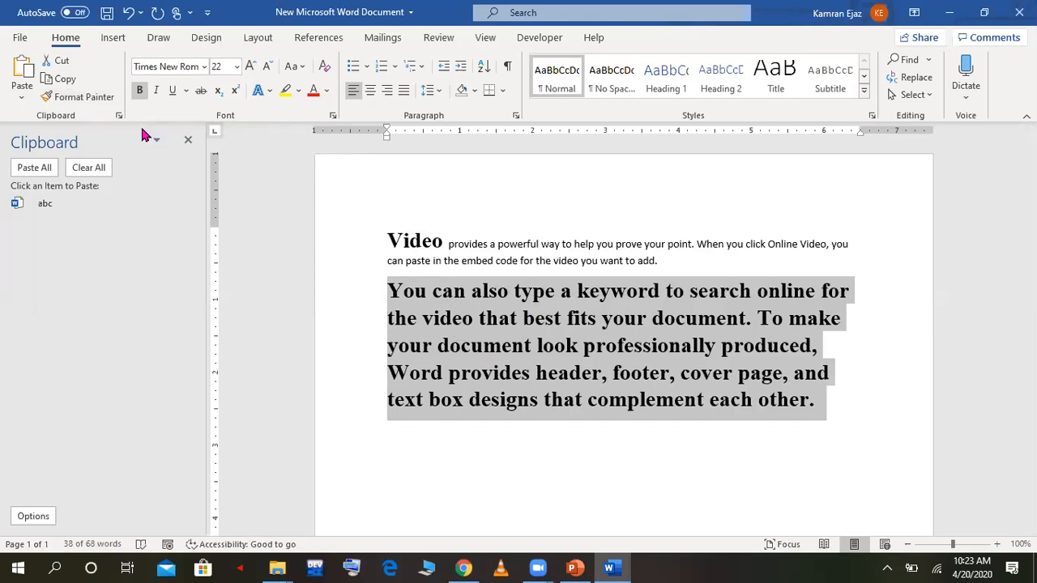
Step: Set the whole second paragraph in the Arial Black font and make it italic
{"action": "left_click", "coordinate": [341, 294]}
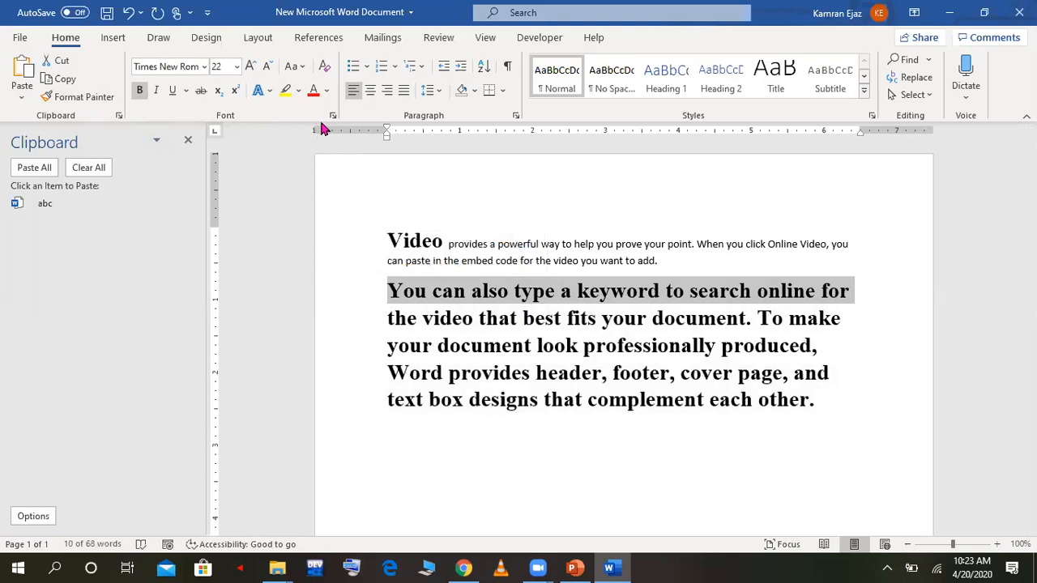
{"action": "left_click", "coordinate": [427, 301]}
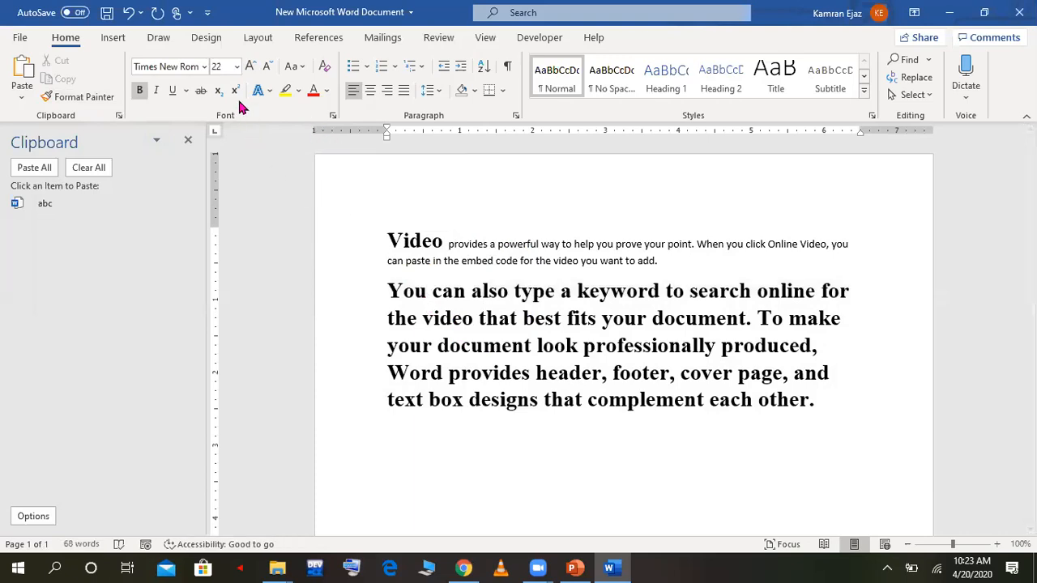
{"action": "triple_click", "coordinate": [431, 318]}
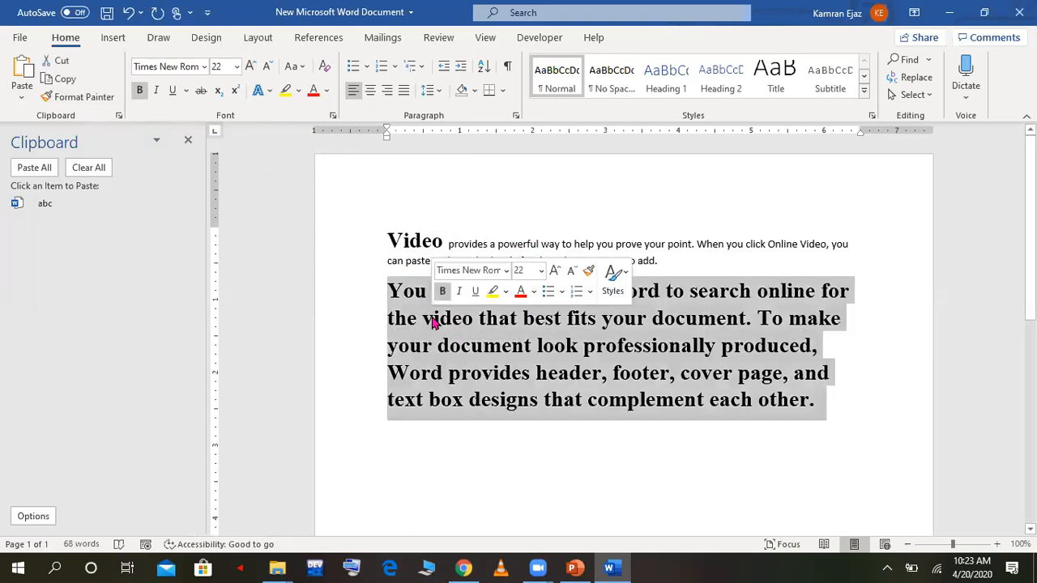
{"action": "left_click", "coordinate": [204, 66]}
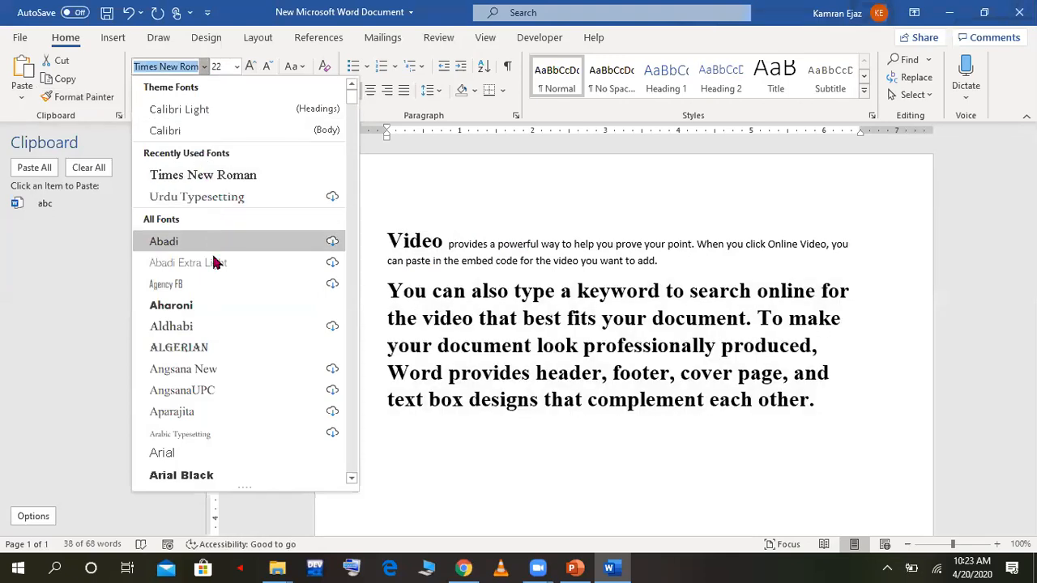
{"action": "left_click_drag", "start_coordinate": [351, 102], "coordinate": [354, 97]}
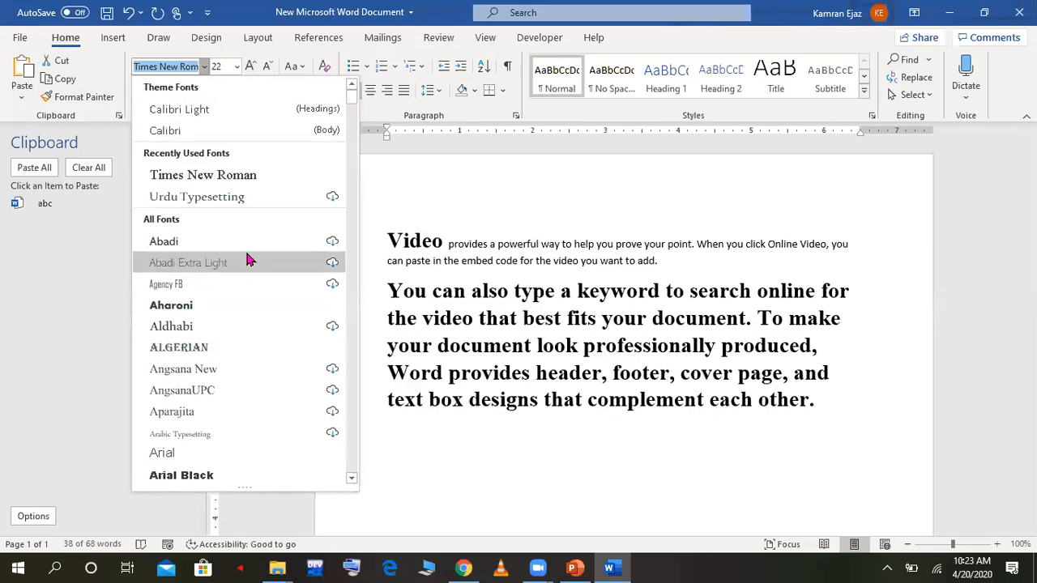
{"action": "left_click", "coordinate": [212, 476]}
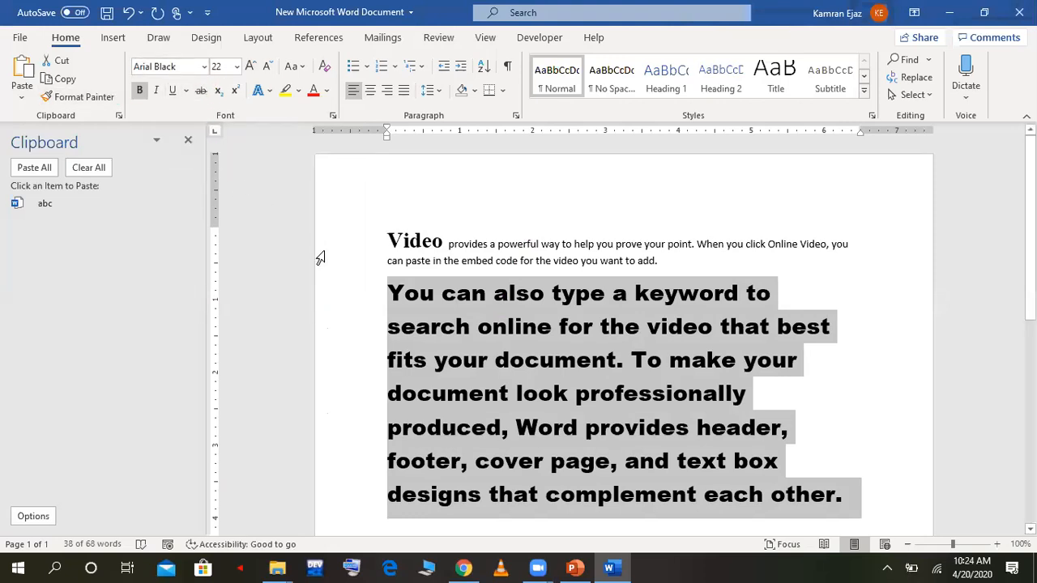
{"action": "left_click", "coordinate": [158, 92]}
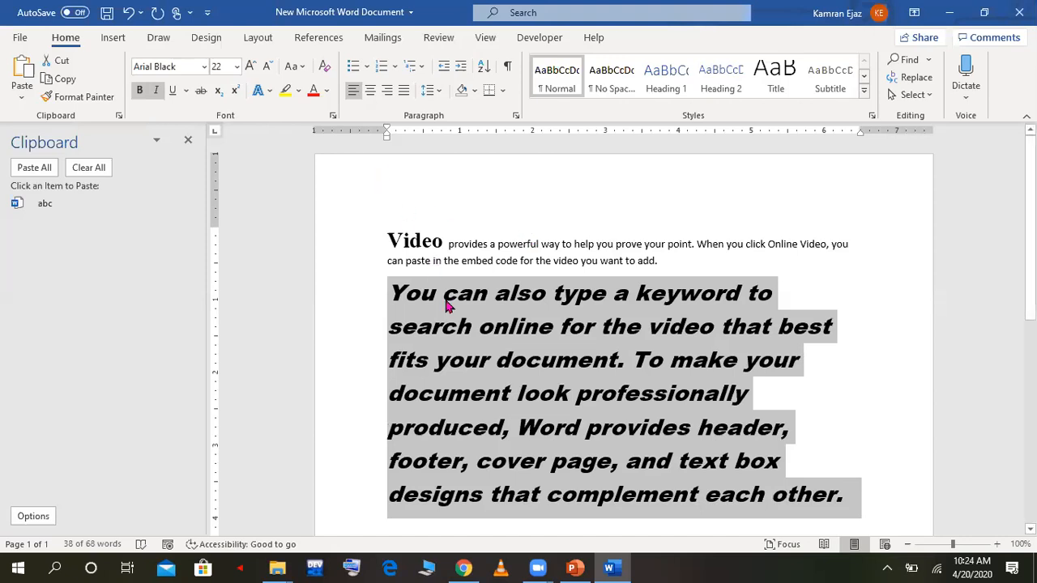
Step: Colour the word "Video" at the start of the first paragraph with a dark orange theme colour
{"action": "left_click", "coordinate": [420, 238]}
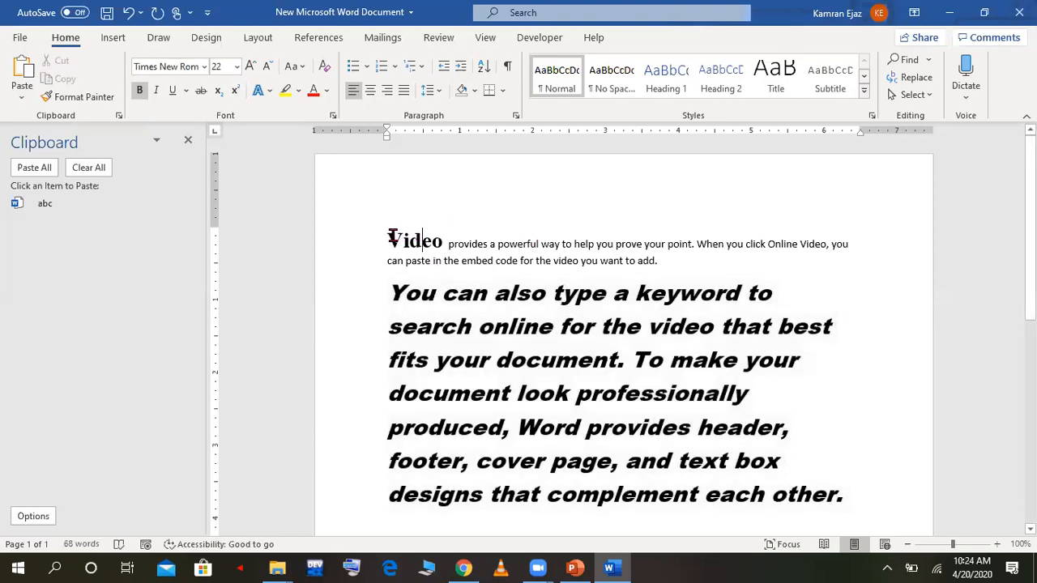
{"action": "left_click_drag", "start_coordinate": [393, 238], "coordinate": [444, 240]}
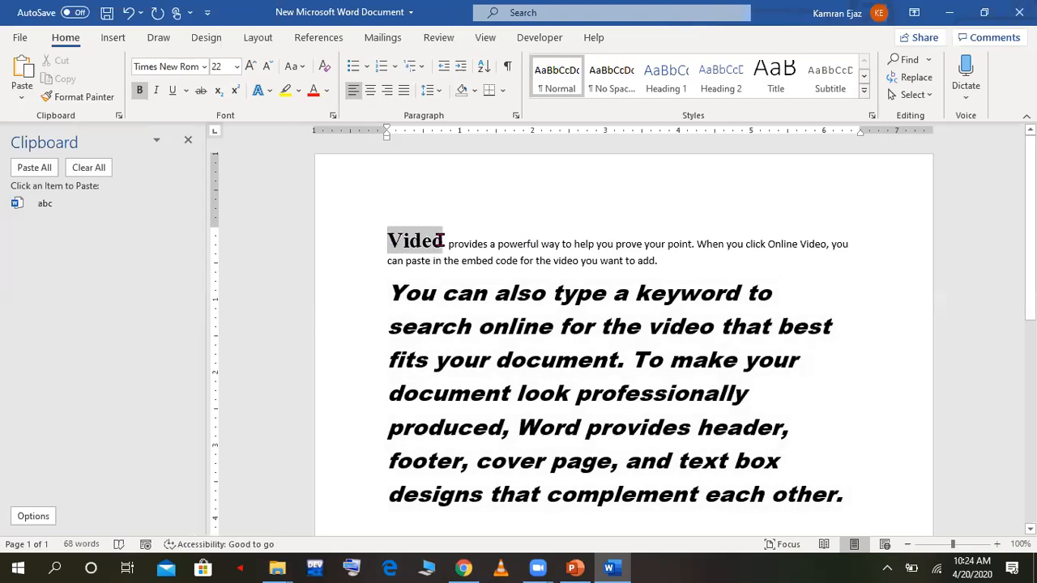
{"action": "left_click", "coordinate": [327, 92]}
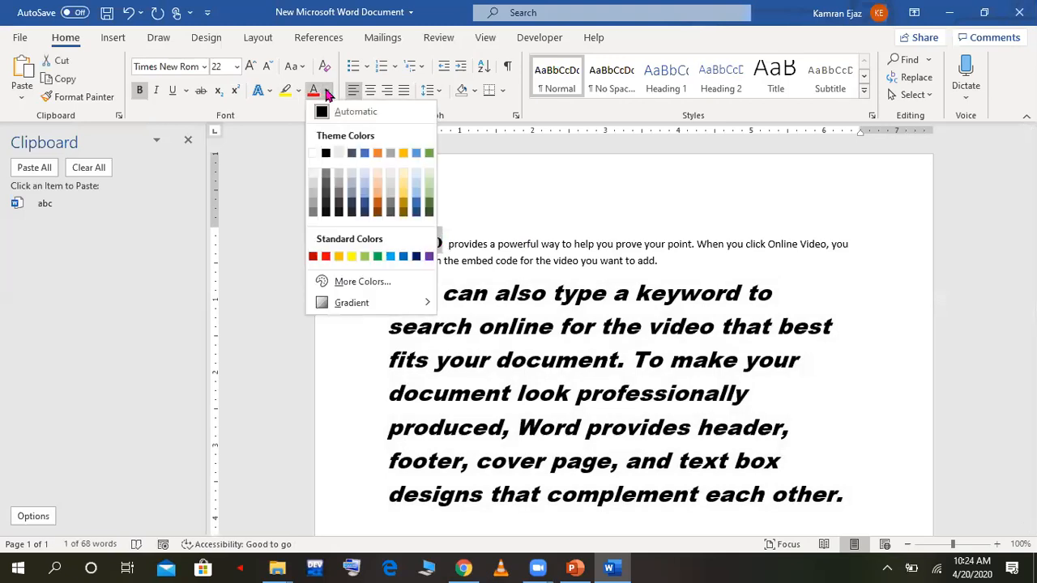
{"action": "left_click", "coordinate": [378, 206]}
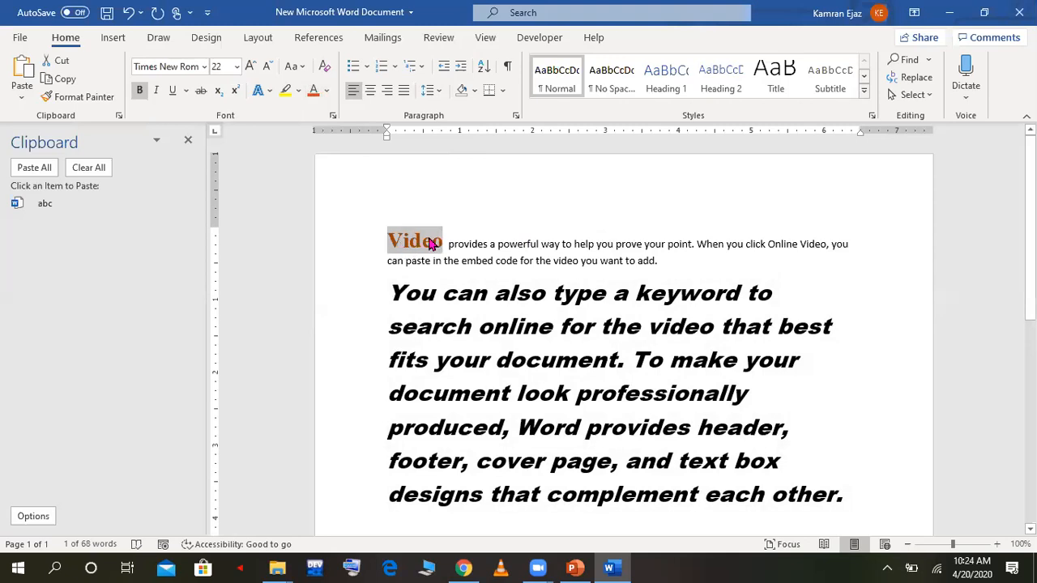
{"action": "left_click", "coordinate": [300, 92]}
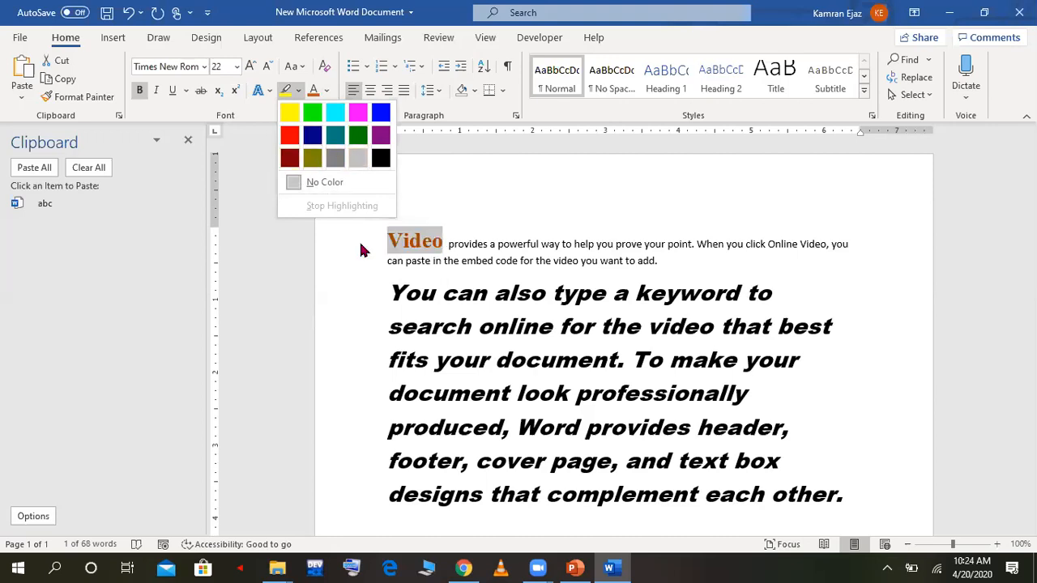
{"action": "left_click", "coordinate": [312, 290]}
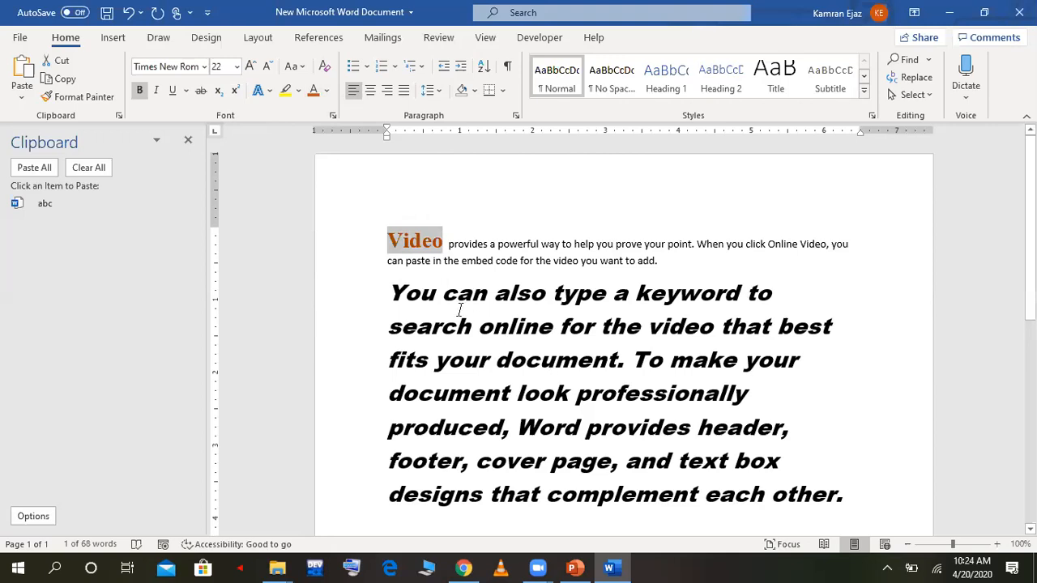
Step: Change the case of the word "Video" at the start of the first paragraph to uppercase
{"action": "left_click", "coordinate": [306, 73]}
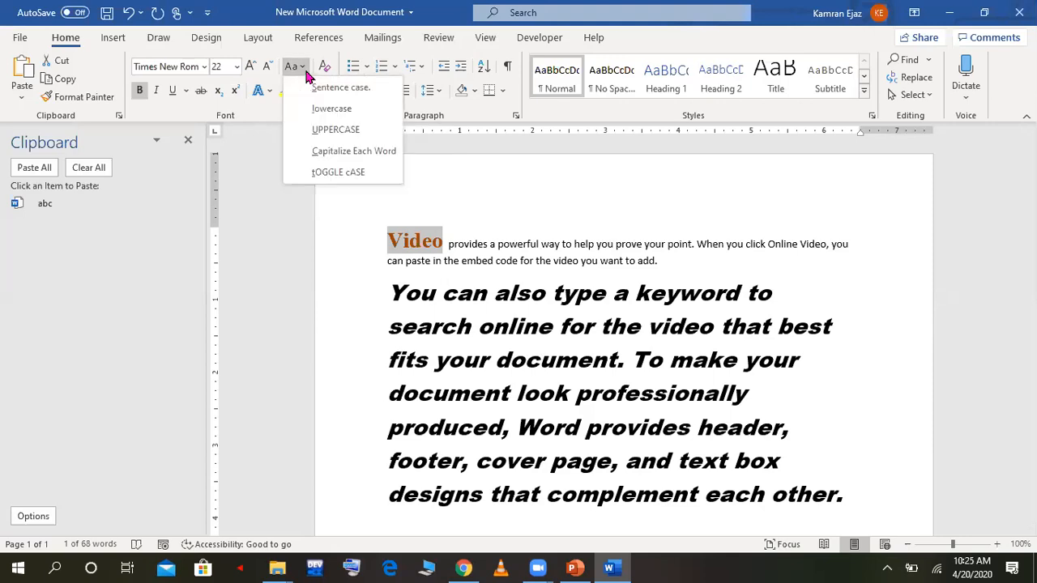
{"action": "left_click", "coordinate": [332, 129]}
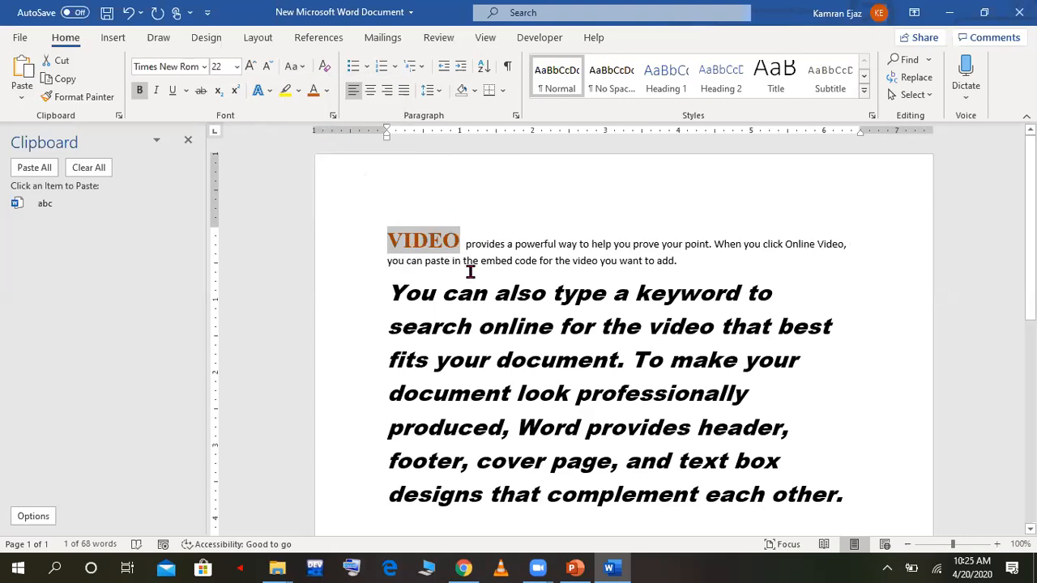
{"action": "left_click", "coordinate": [303, 68]}
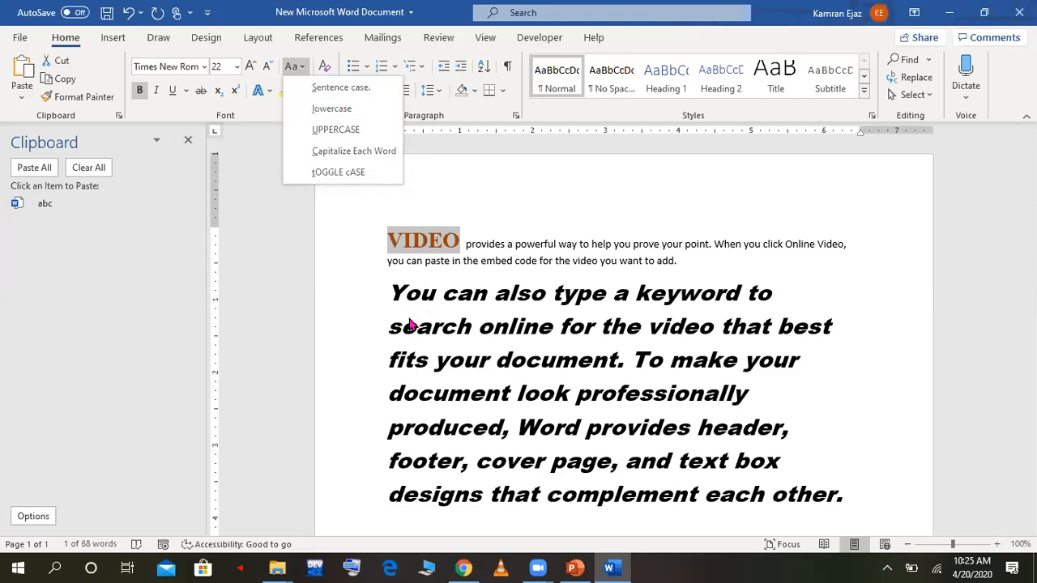
{"action": "key", "text": "Escape"}
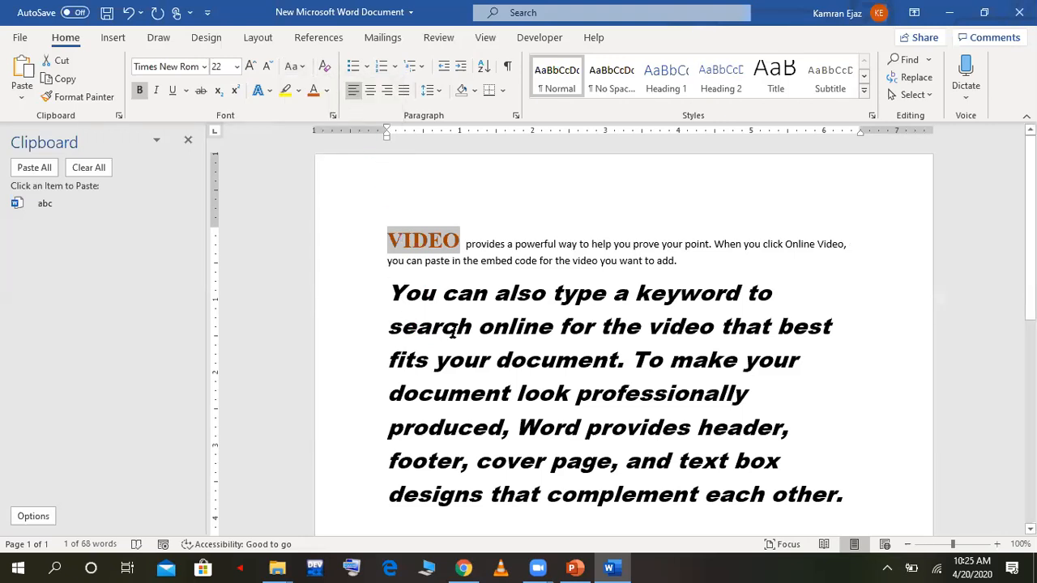
Step: Clear all formatting from the second paragraph and deselect it
{"action": "left_click_drag", "start_coordinate": [389, 286], "coordinate": [867, 493]}
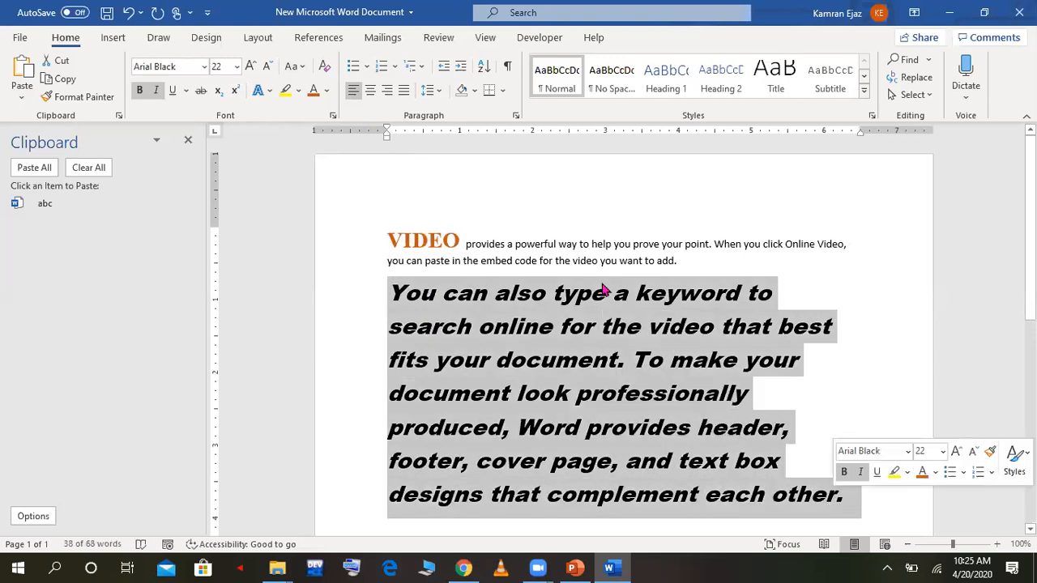
{"action": "left_click", "coordinate": [327, 74]}
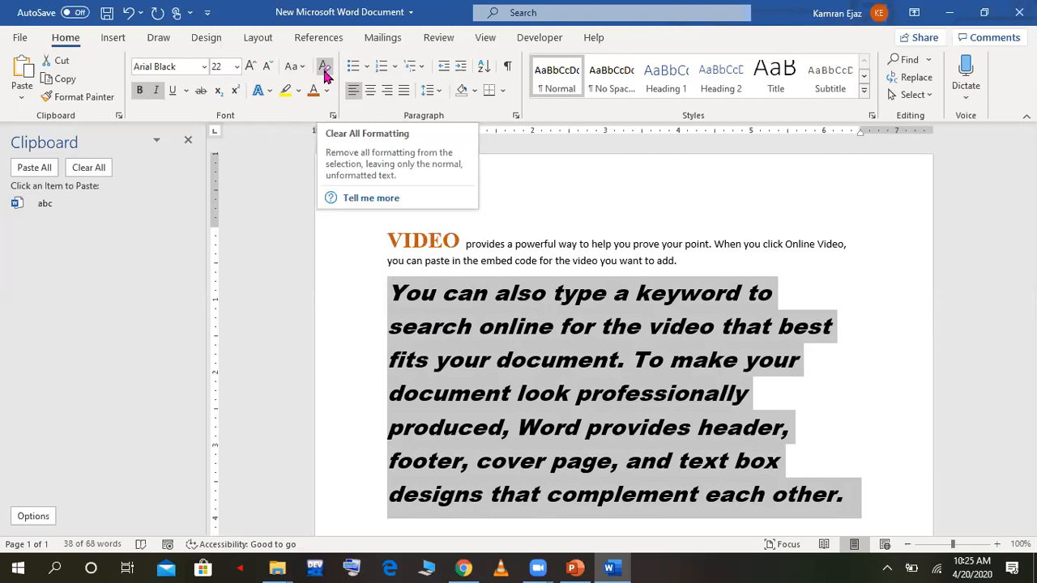
{"action": "left_click", "coordinate": [325, 73]}
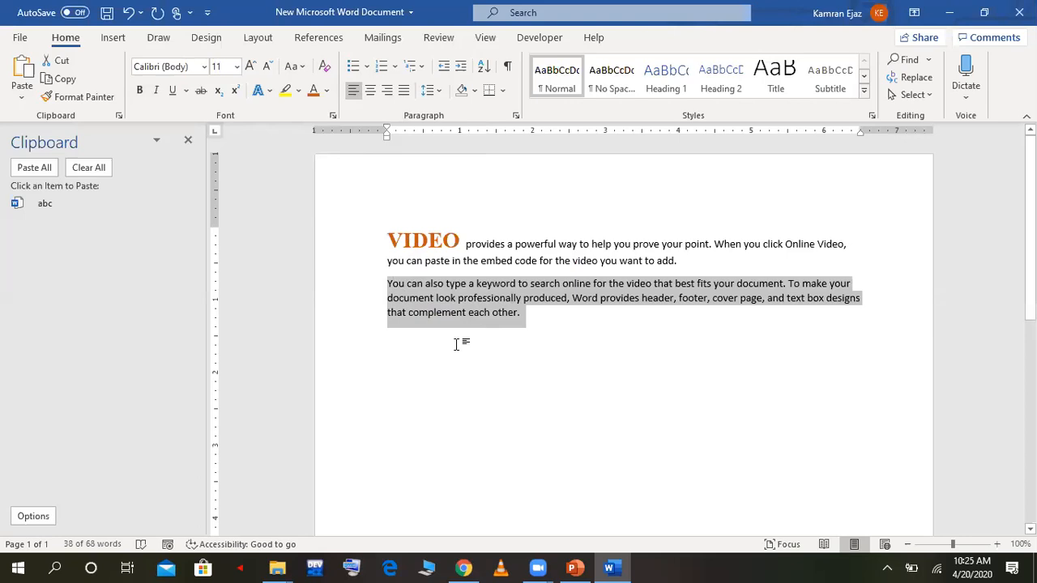
{"action": "left_click", "coordinate": [475, 370]}
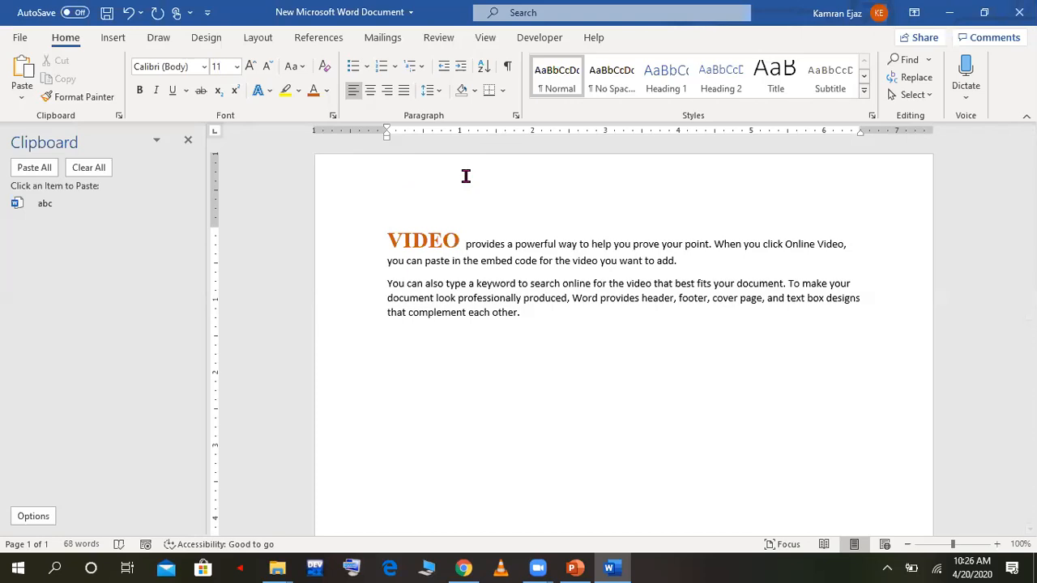
Step: Start a bulleted list below the second paragraph with the items "Abc", "Abc" and "Ndsnlsd", plus an empty last item
{"action": "left_click", "coordinate": [424, 261]}
{"action": "left_click", "coordinate": [452, 354]}
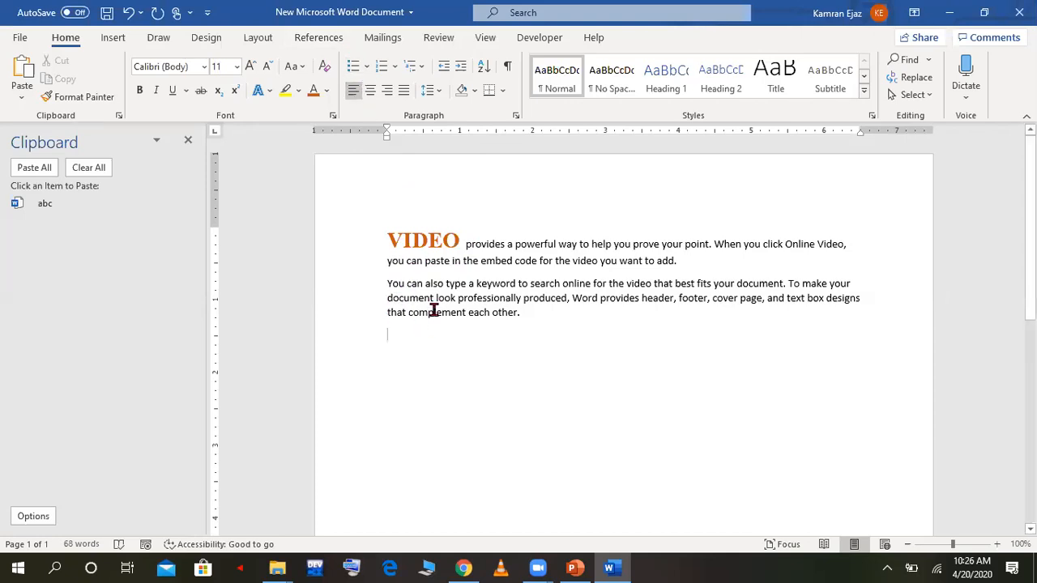
{"action": "left_click", "coordinate": [353, 65]}
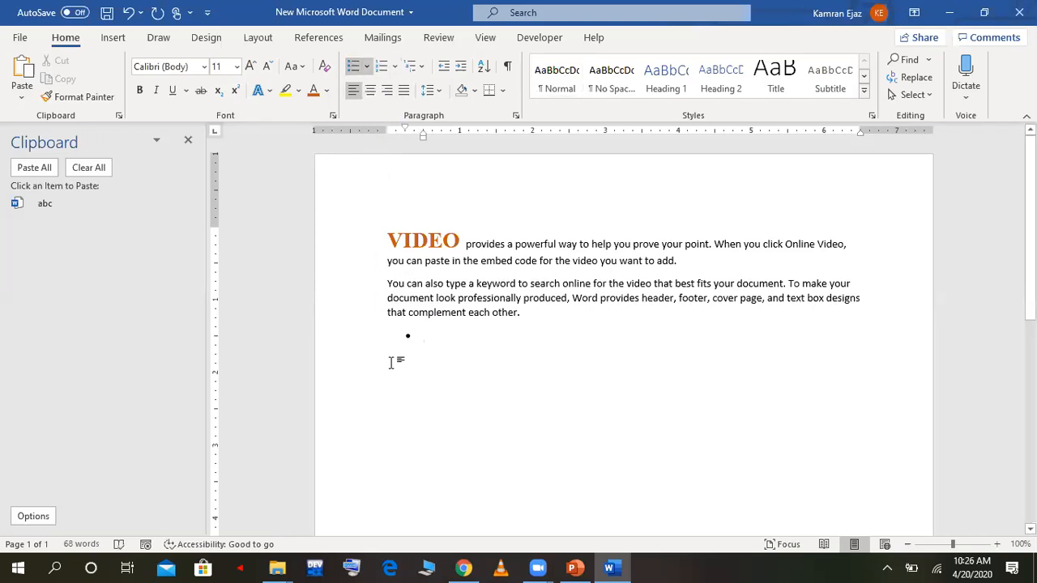
{"action": "type", "text": "abc"}
{"action": "key", "text": "Return"}
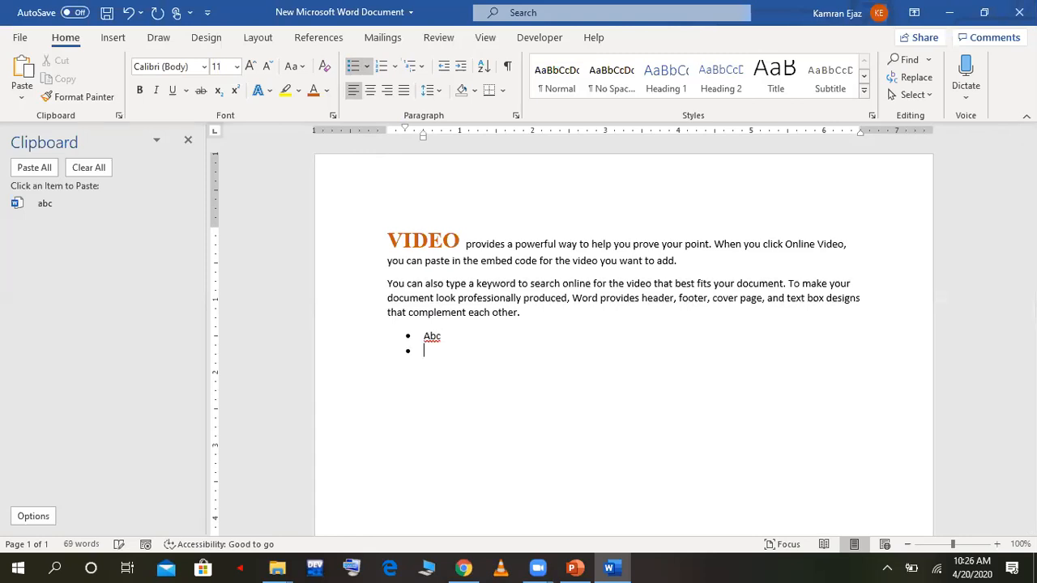
{"action": "type", "text": "abc"}
{"action": "key", "text": "Return"}
{"action": "type", "text": "ndsnlsd"}
{"action": "key", "text": "Return"}
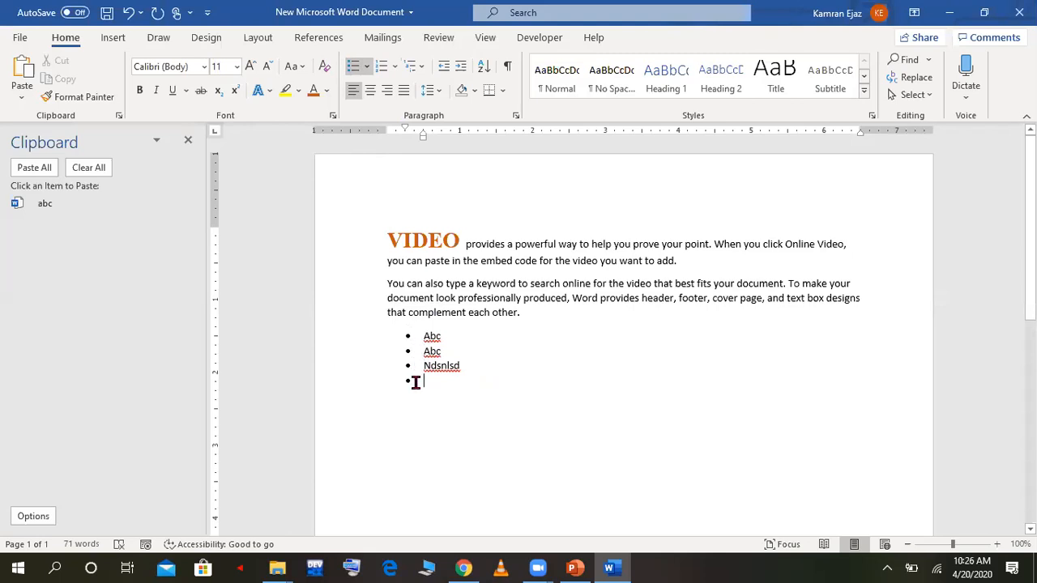
Step: Change the bullet symbol of the list below the second paragraph to the arrowhead from the bullet library
{"action": "left_click", "coordinate": [430, 354]}
{"action": "left_click", "coordinate": [506, 382]}
{"action": "left_click", "coordinate": [370, 70]}
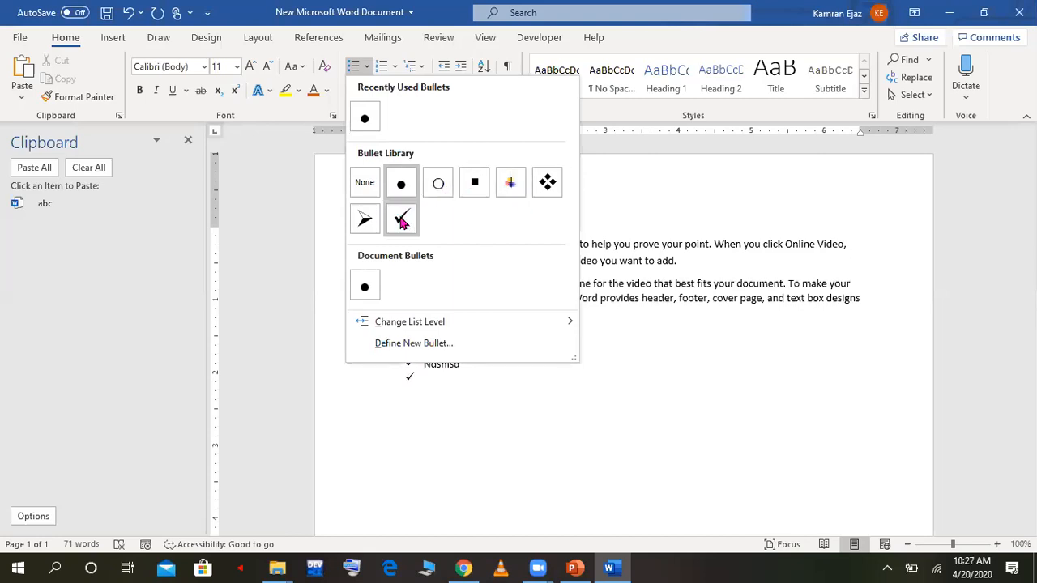
{"action": "left_click", "coordinate": [371, 221]}
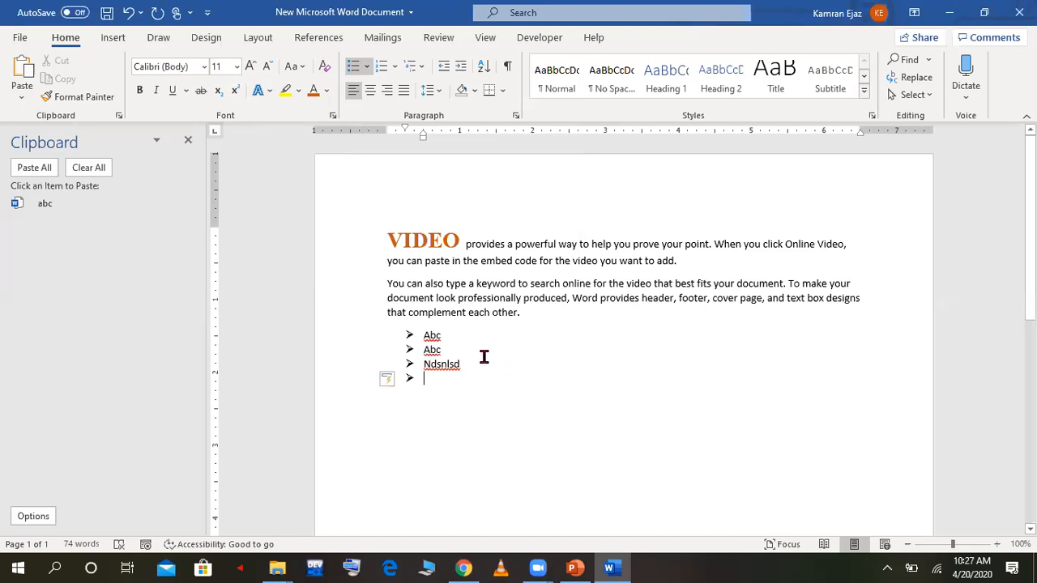
Step: Convert the bulleted list to a numbered list and apply the multilevel format "1 Heading 1, 1.1 Heading 2, 1.1.1 Heading 3" to it
{"action": "left_click_drag", "start_coordinate": [414, 332], "coordinate": [444, 375]}
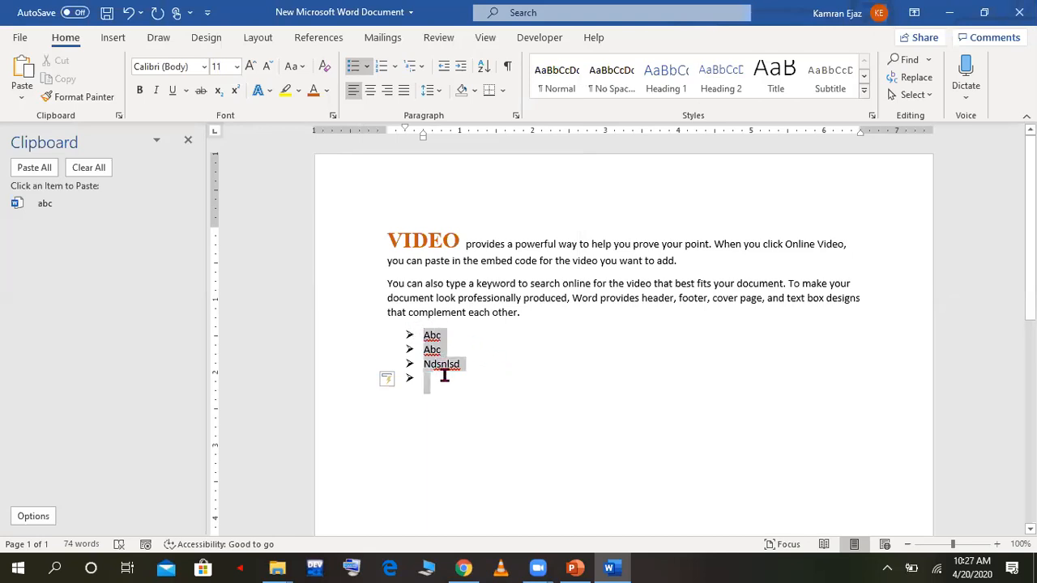
{"action": "left_click", "coordinate": [383, 69]}
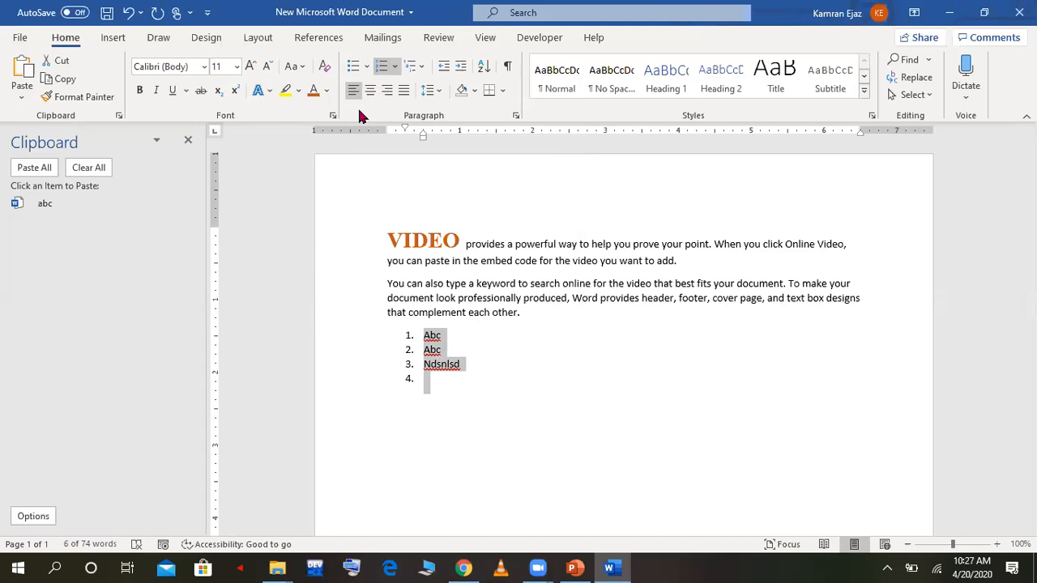
{"action": "left_click", "coordinate": [420, 70]}
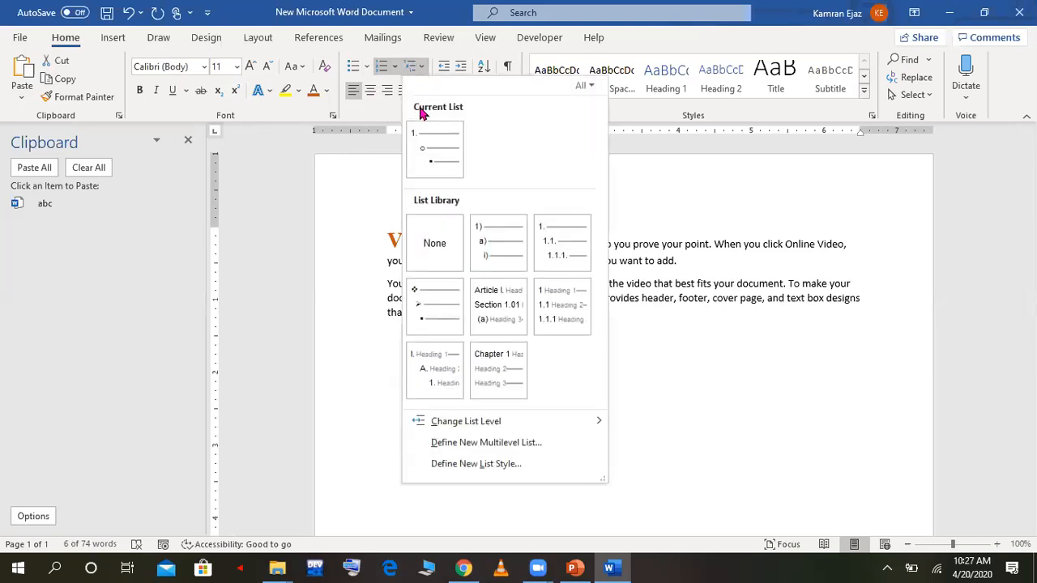
{"action": "mouse_move", "coordinate": [539, 302]}
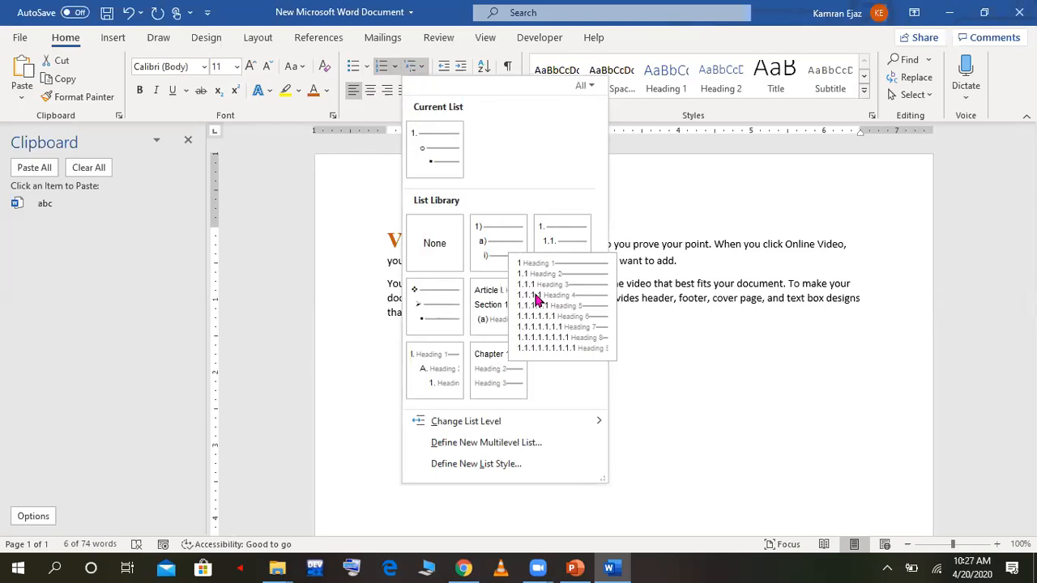
{"action": "left_click", "coordinate": [538, 301]}
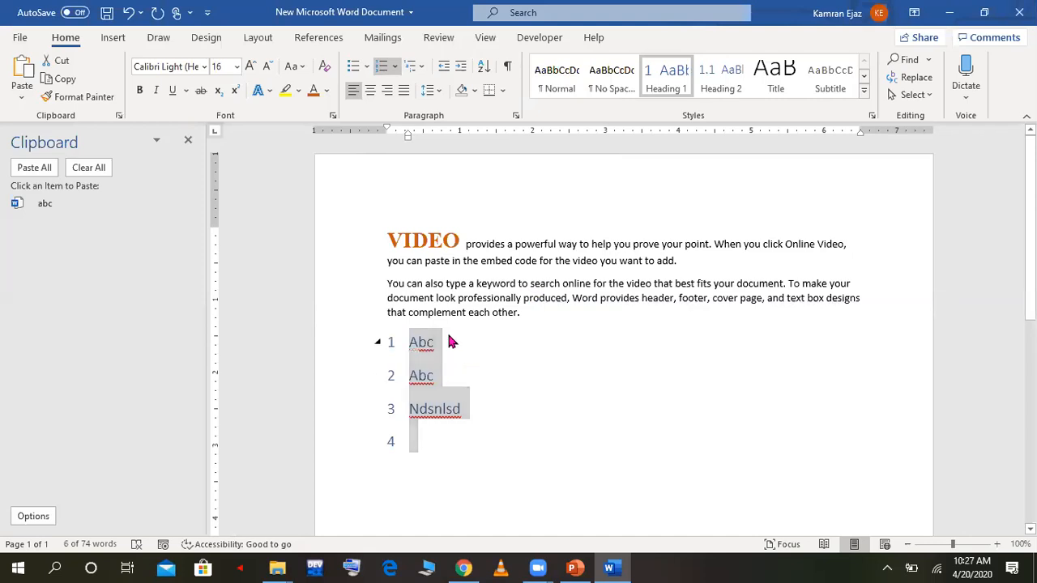
Step: Insert a new line with the text "abc" below the first item of the numbered list
{"action": "left_click", "coordinate": [455, 342]}
{"action": "key", "text": "Return"}
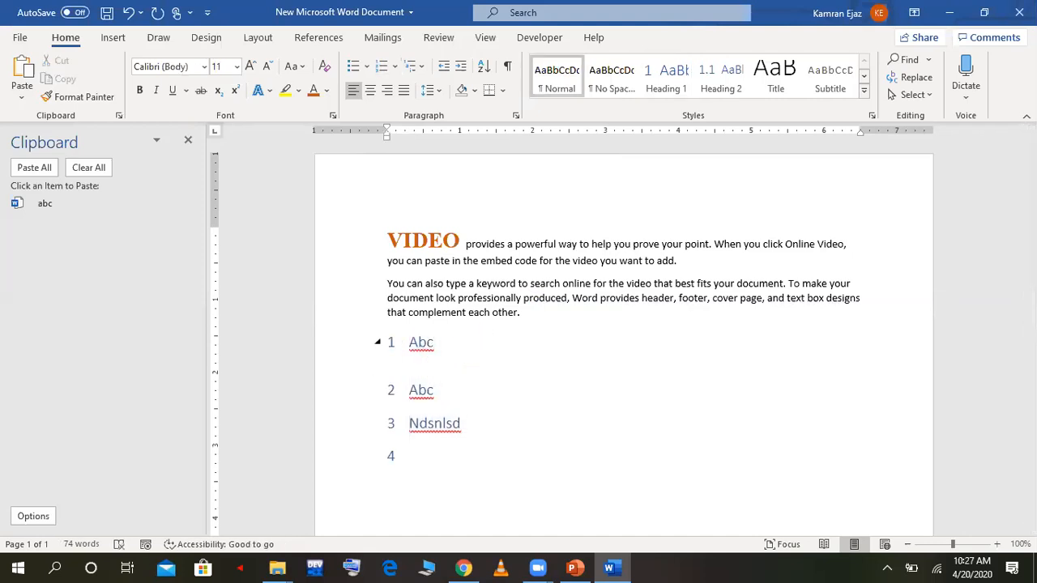
{"action": "key", "text": "Tab"}
{"action": "key", "text": "Tab"}
{"action": "type", "text": "pl"}
{"action": "key", "text": "BackSpace"}
{"action": "key", "text": "BackSpace"}
{"action": "key", "text": "BackSpace"}
{"action": "type", "text": "abc"}
Step: Apply the "1., 1.1., 1.1.1." multilevel list to the "abc" line below the first item and indent it by two steps
{"action": "left_click", "coordinate": [378, 362]}
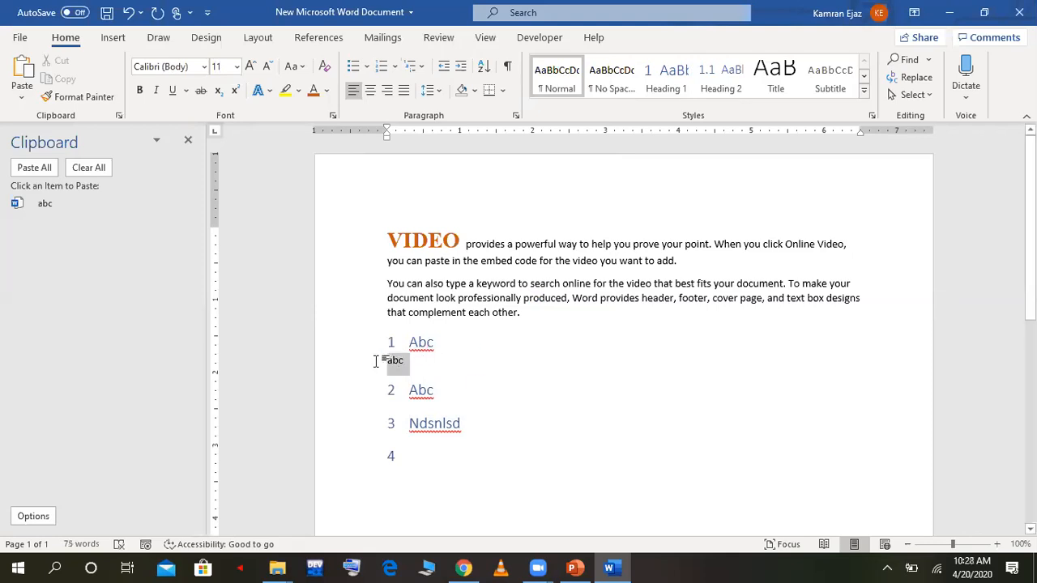
{"action": "left_click", "coordinate": [411, 67]}
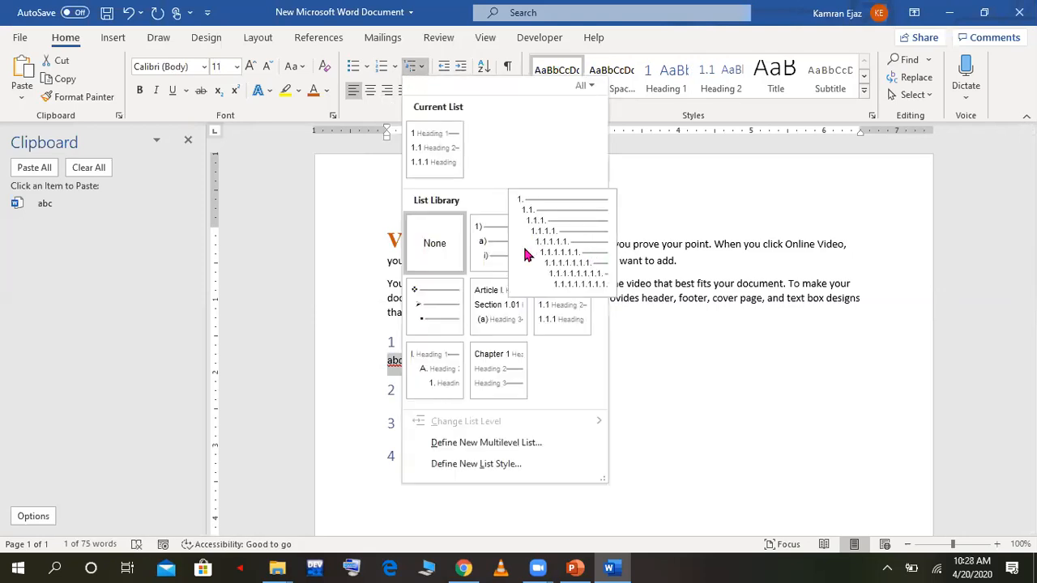
{"action": "left_click", "coordinate": [557, 248]}
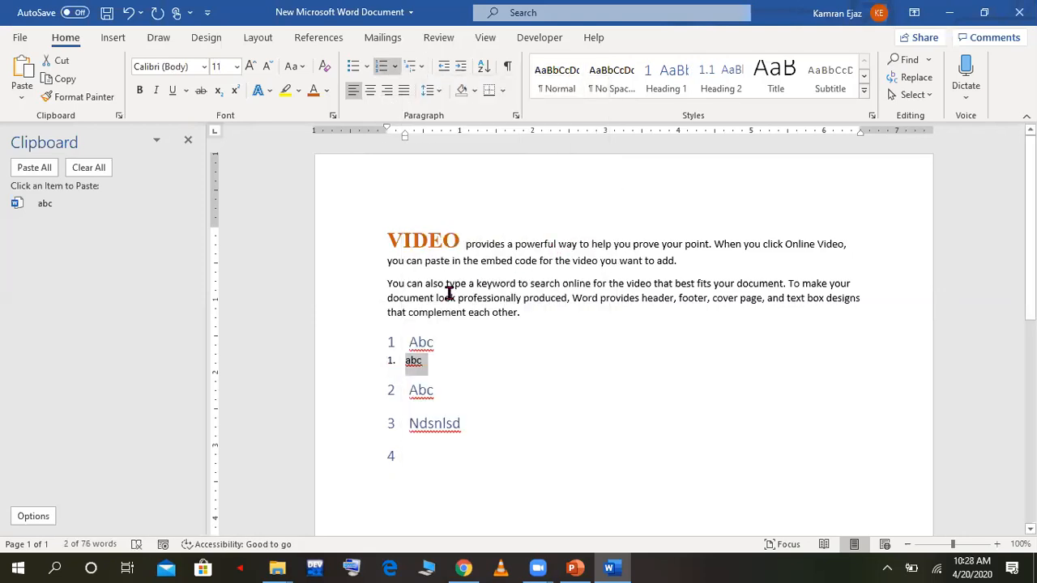
{"action": "key", "text": "Tab"}
{"action": "key", "text": "Tab"}
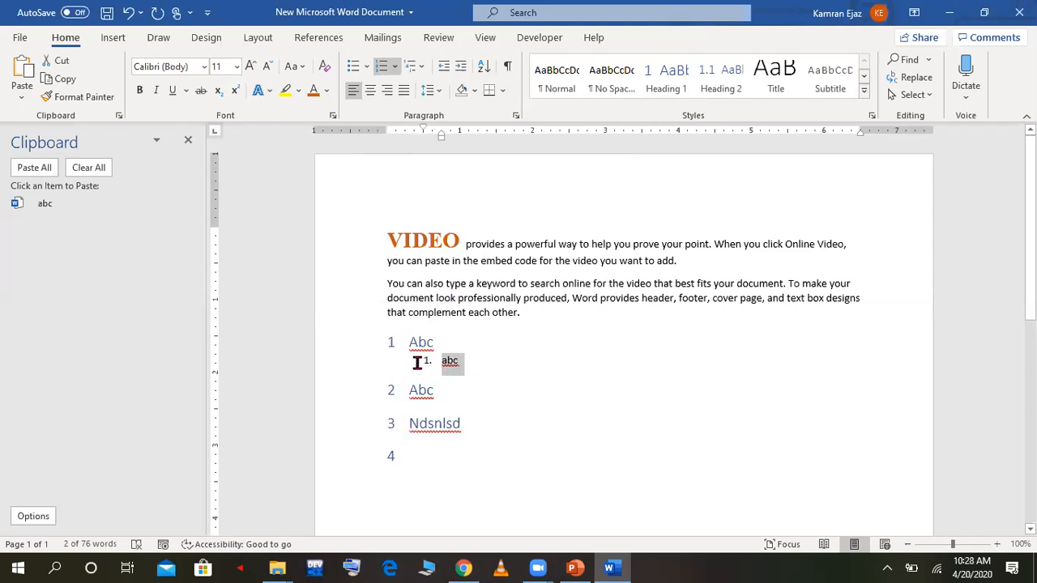
Step: Delete the indented "abc" line between the first and second list items
{"action": "key", "text": "Delete"}
{"action": "key", "text": "Delete"}
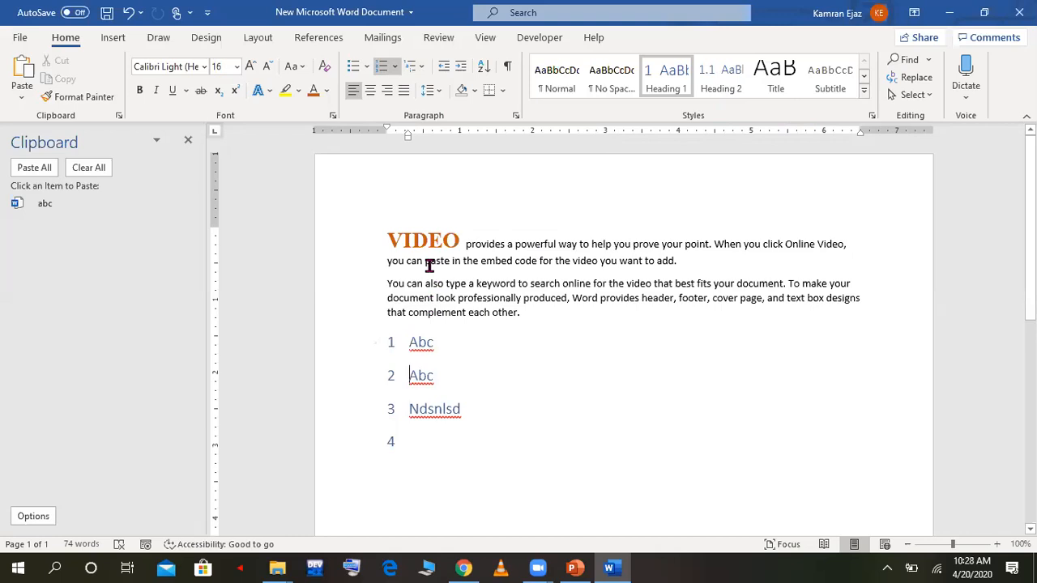
Step: Increase the left indent of the second paragraph by four steps
{"action": "triple_click", "coordinate": [431, 296]}
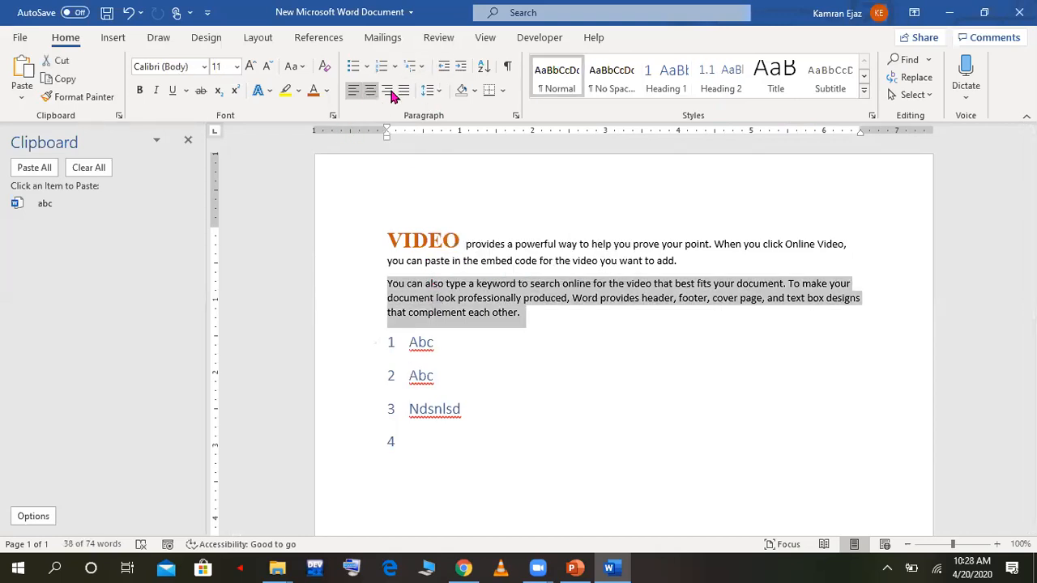
{"action": "left_click", "coordinate": [465, 68]}
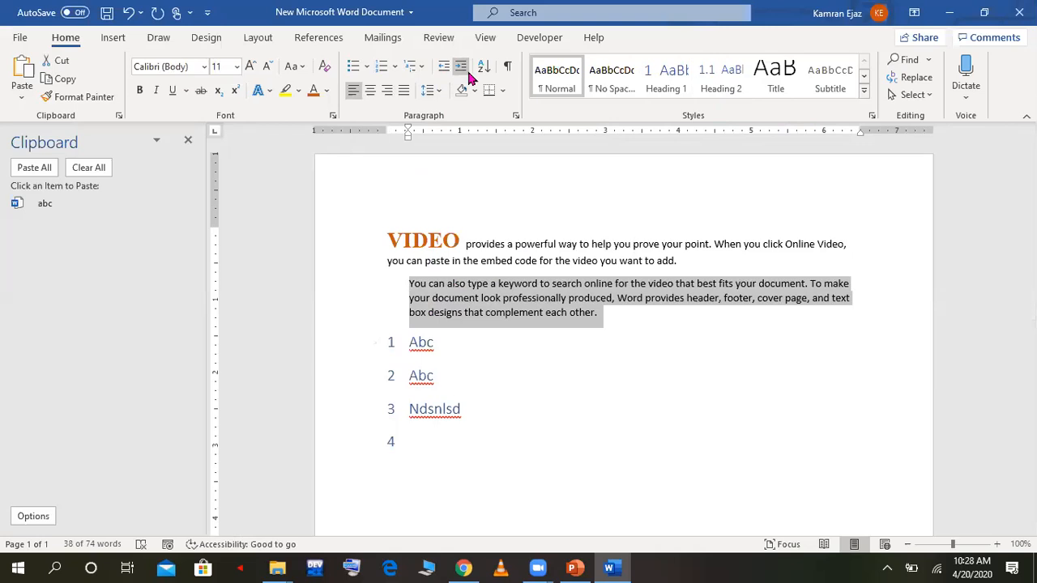
{"action": "left_click", "coordinate": [466, 68]}
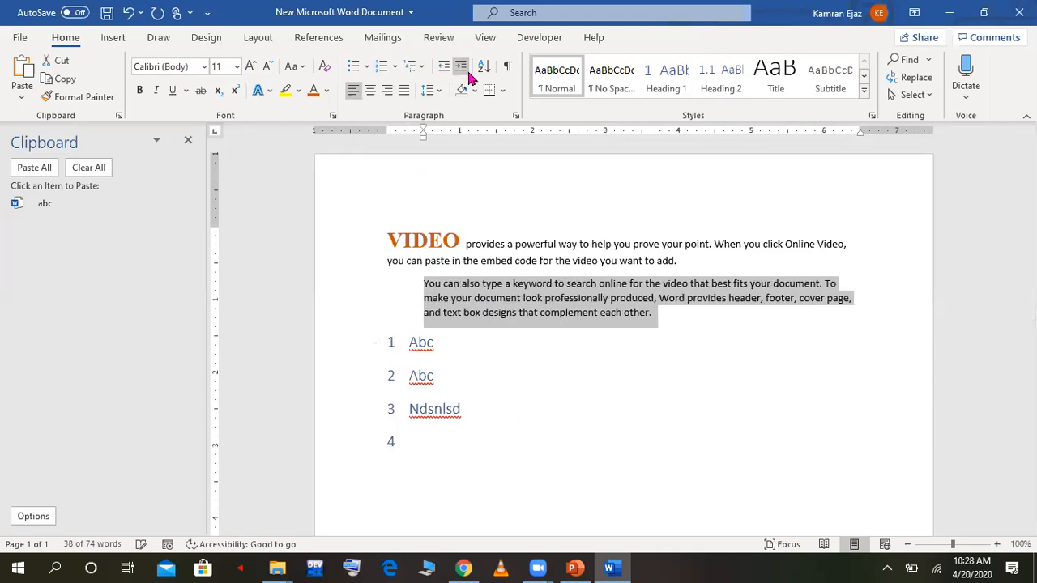
{"action": "left_click", "coordinate": [467, 68]}
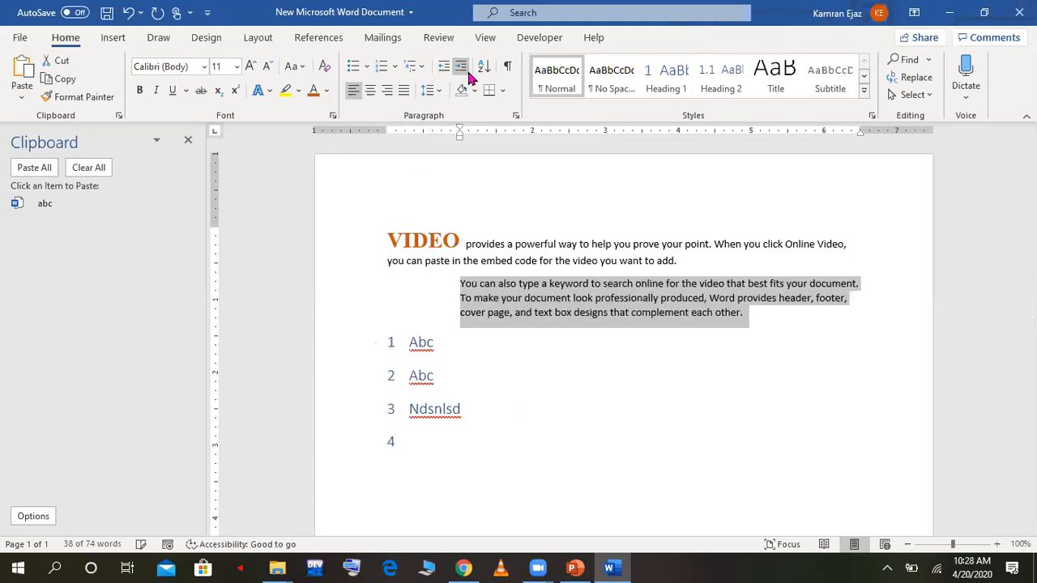
{"action": "left_click", "coordinate": [467, 68]}
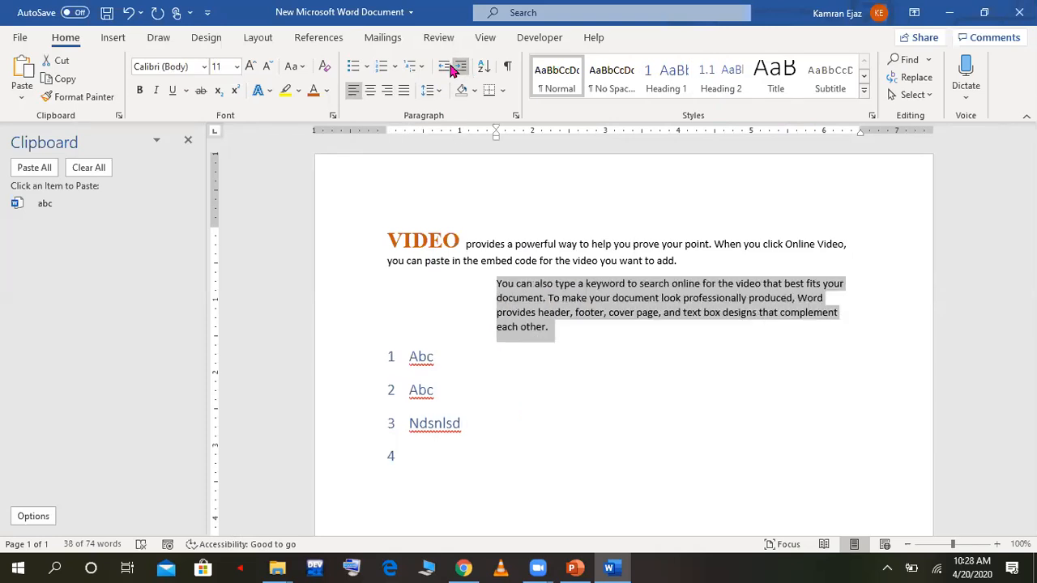
Step: Decrease the second paragraph's indent back to the left margin and justify its text
{"action": "left_click", "coordinate": [444, 68]}
{"action": "left_click", "coordinate": [444, 68]}
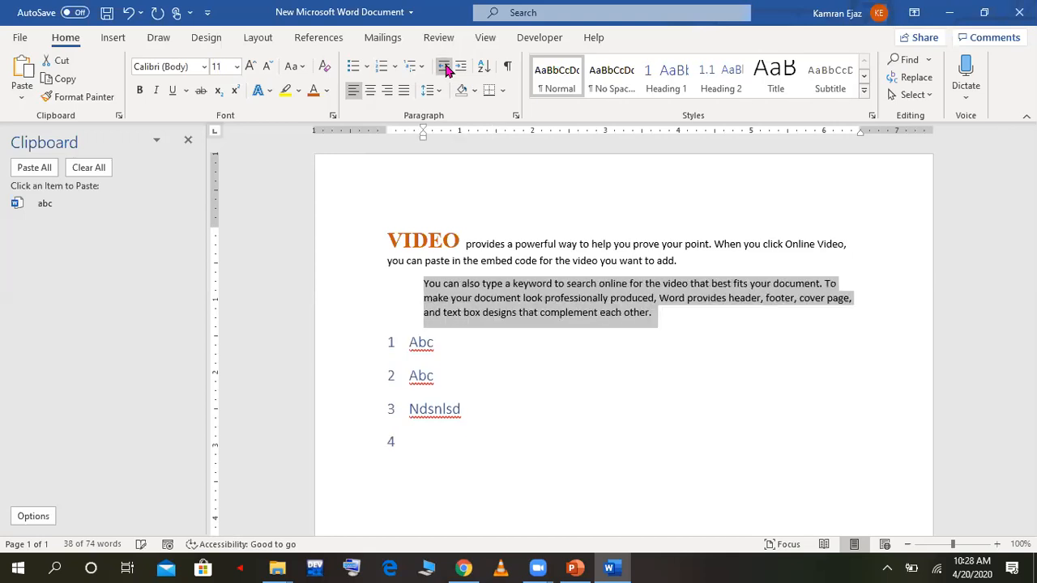
{"action": "left_click", "coordinate": [444, 68]}
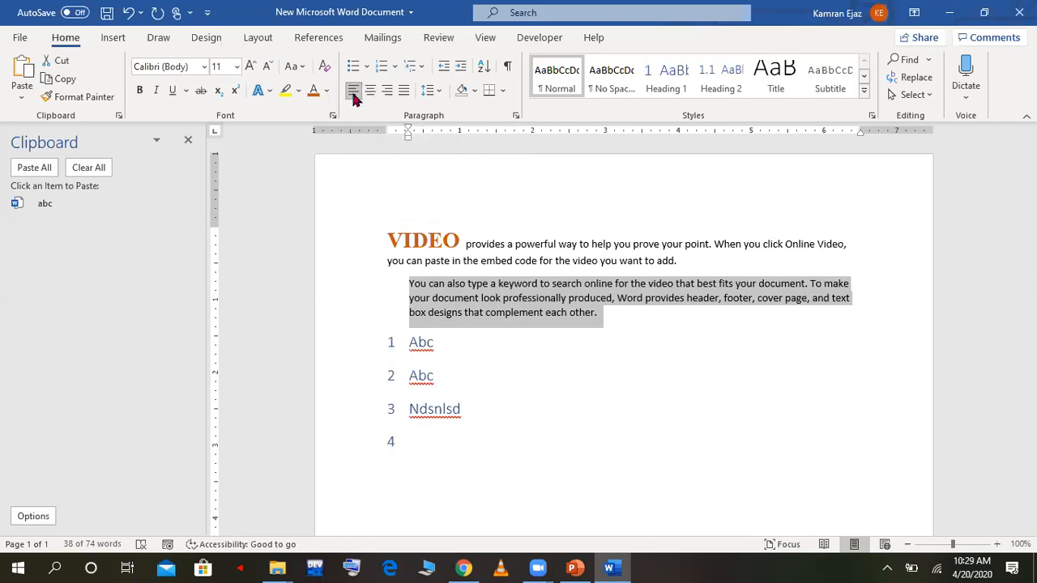
{"action": "key", "text": "ctrl+j"}
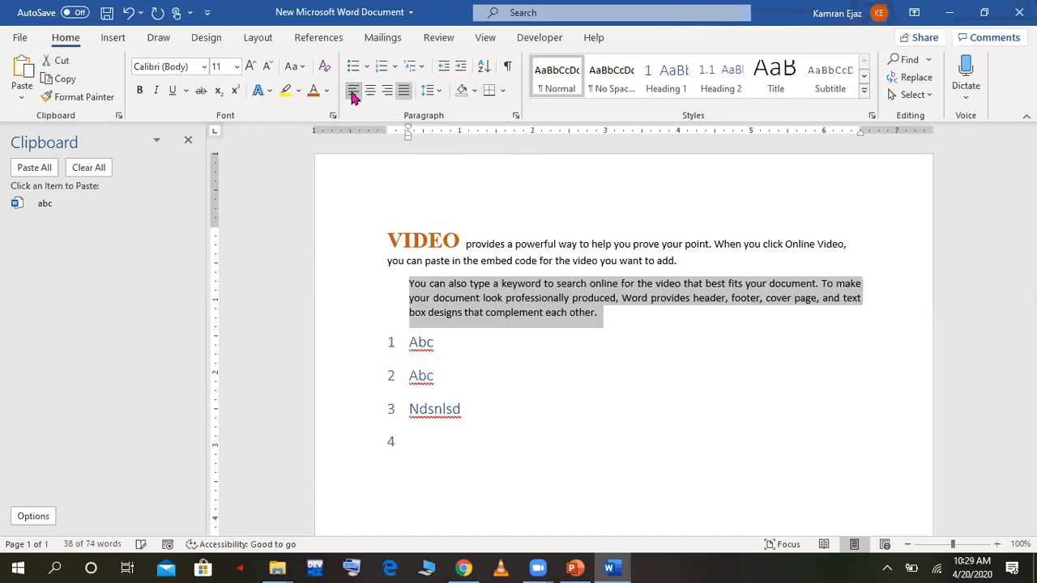
{"action": "left_click", "coordinate": [443, 66]}
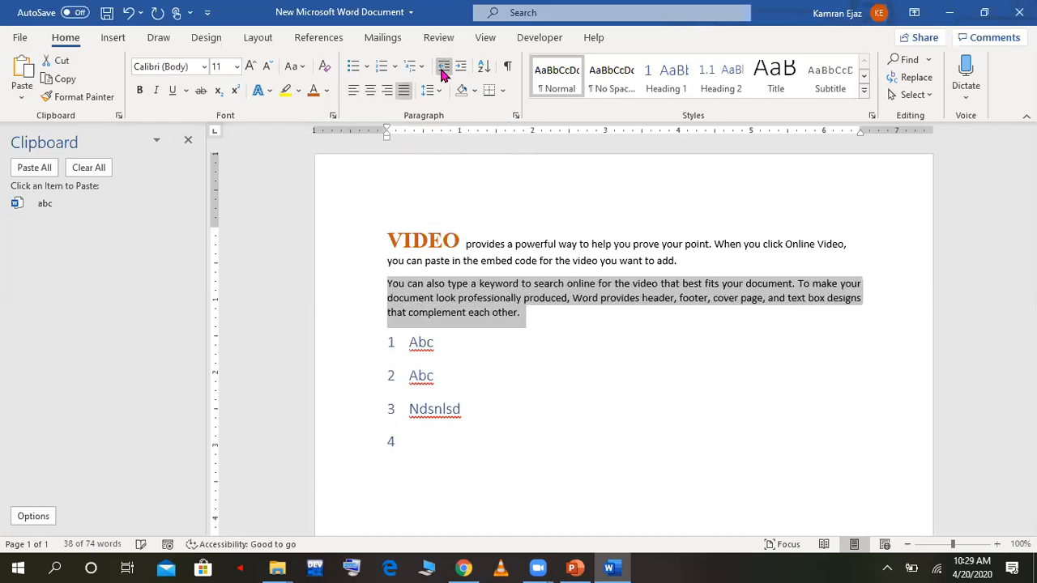
Step: Align the second paragraph left, centred and right in turn, finishing with justified alignment
{"action": "left_click", "coordinate": [353, 92]}
{"action": "left_click", "coordinate": [374, 93]}
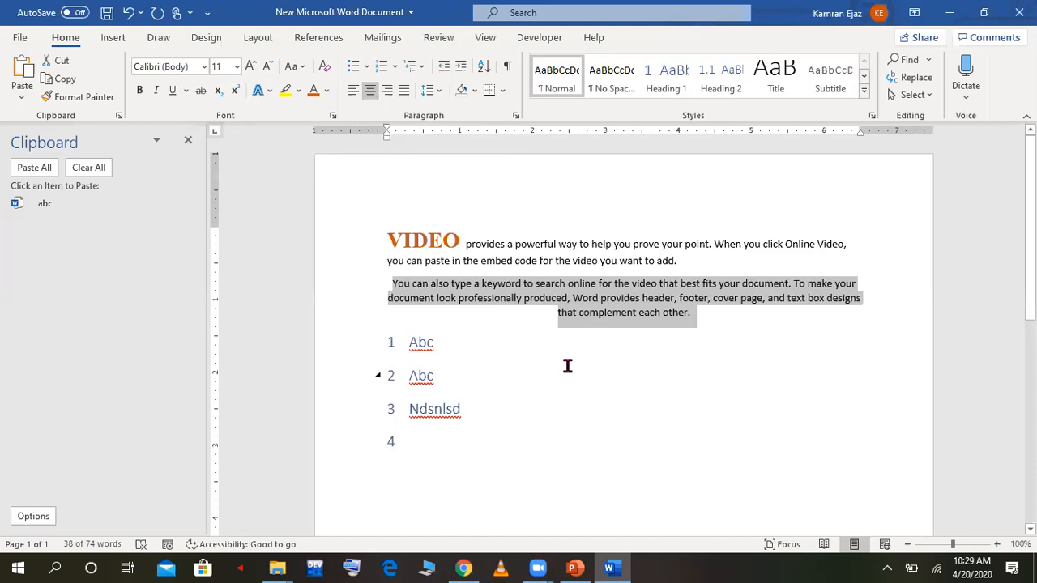
{"action": "left_click", "coordinate": [386, 91]}
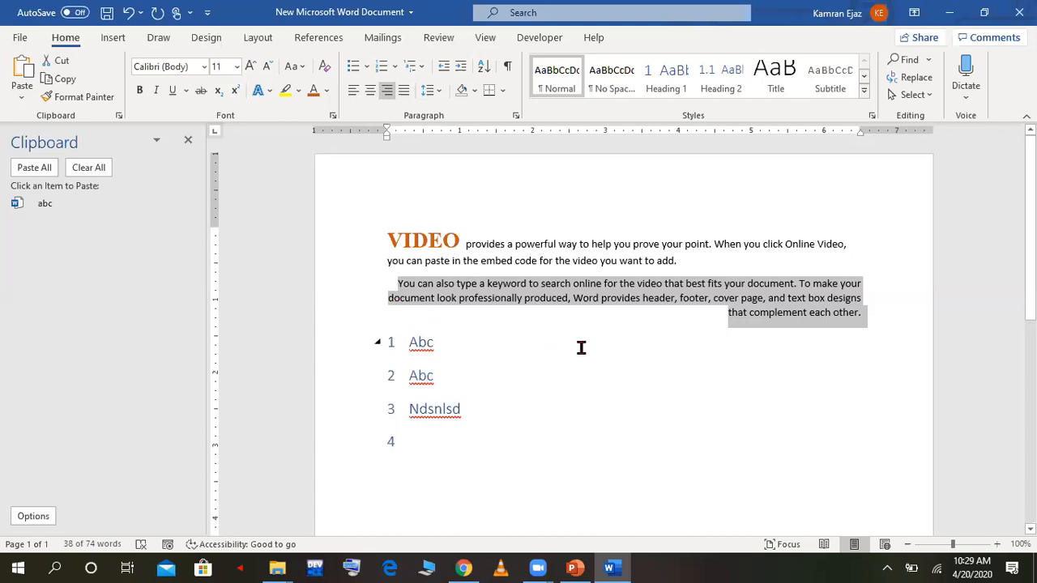
{"action": "left_click", "coordinate": [404, 91]}
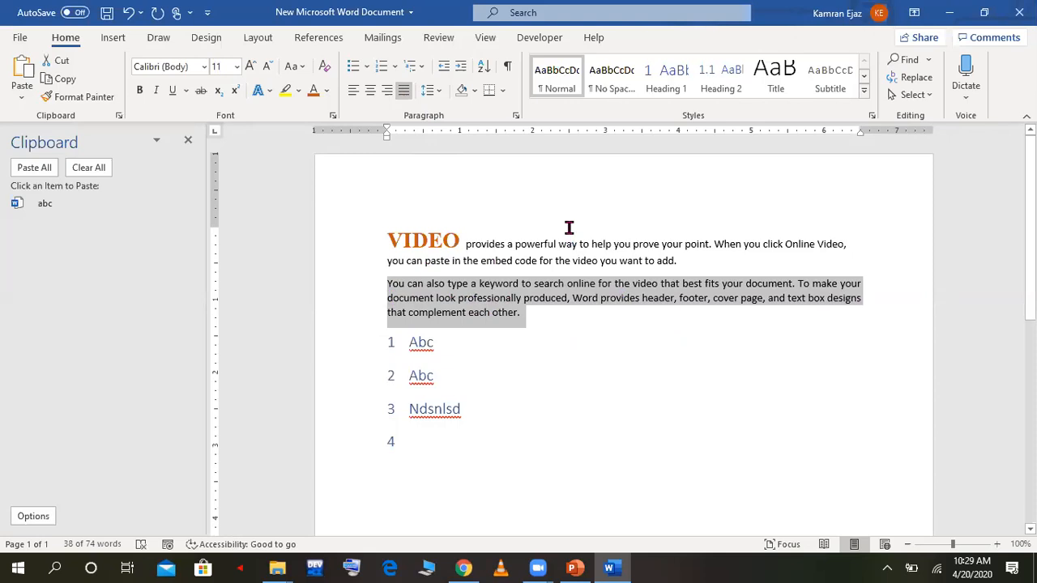
Step: Set the spacing before the second paragraph to 48 pt in its paragraph settings
{"action": "left_click", "coordinate": [440, 92]}
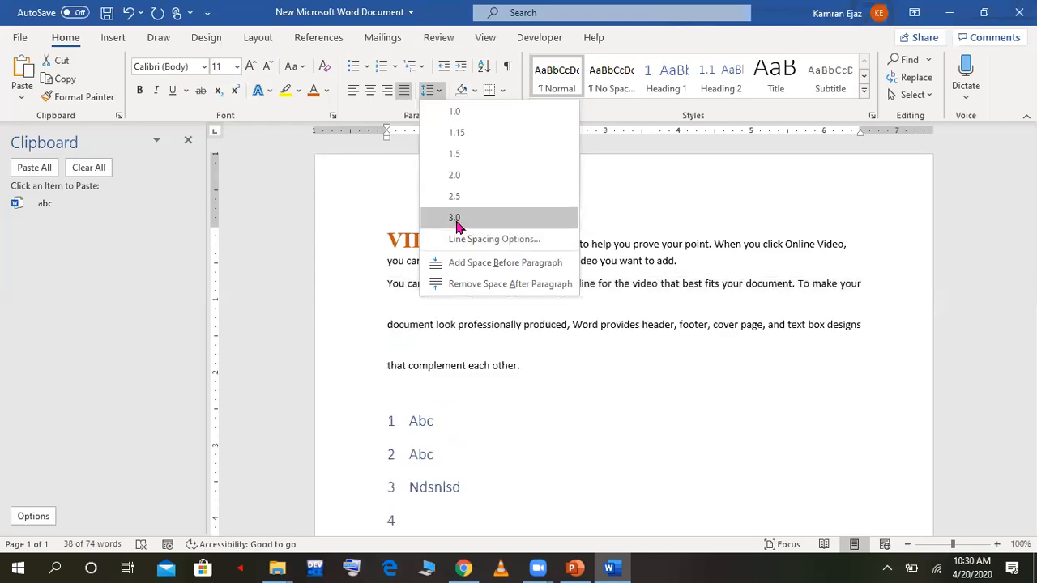
{"action": "left_click", "coordinate": [373, 180]}
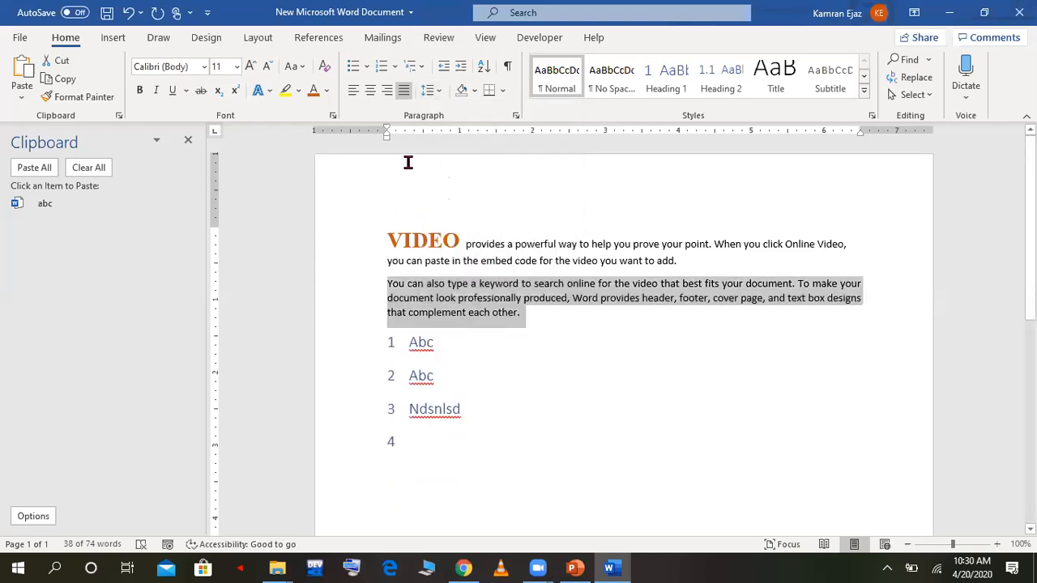
{"action": "left_click", "coordinate": [518, 116]}
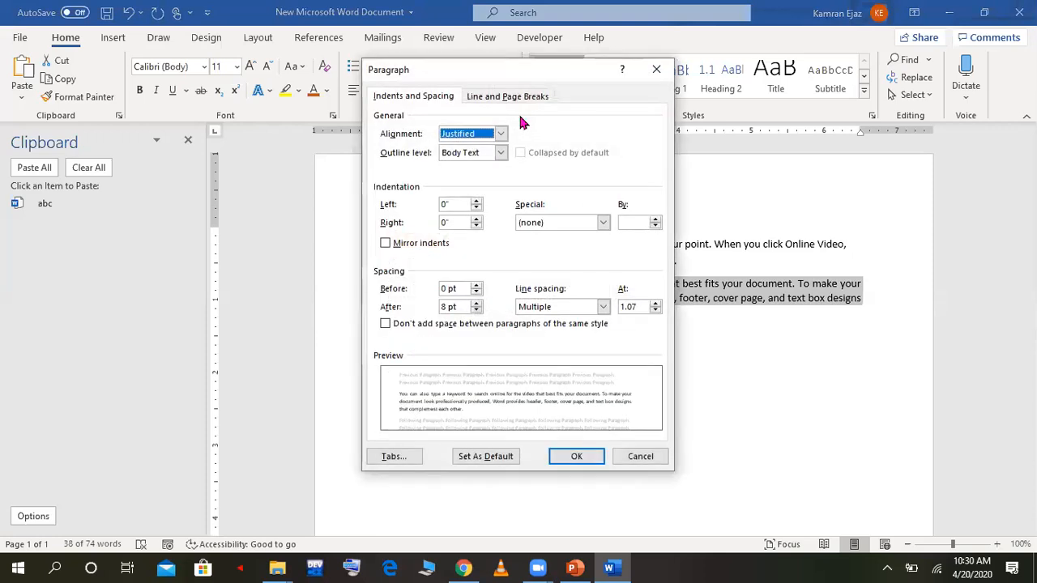
{"action": "left_click", "coordinate": [477, 294]}
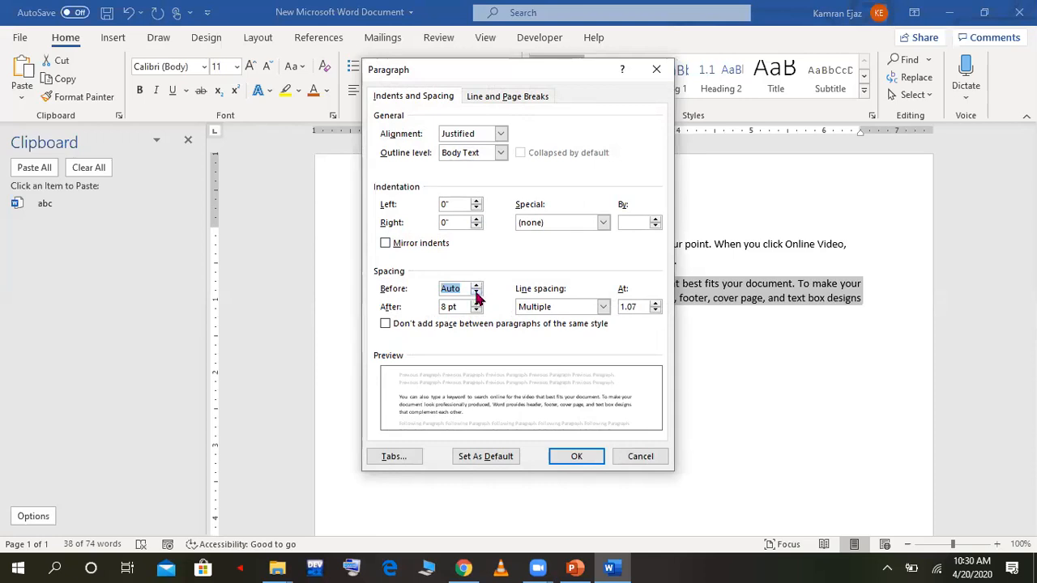
{"action": "left_click", "coordinate": [476, 285]}
{"action": "left_click", "coordinate": [477, 285]}
{"action": "left_click", "coordinate": [476, 285]}
{"action": "left_click", "coordinate": [476, 285]}
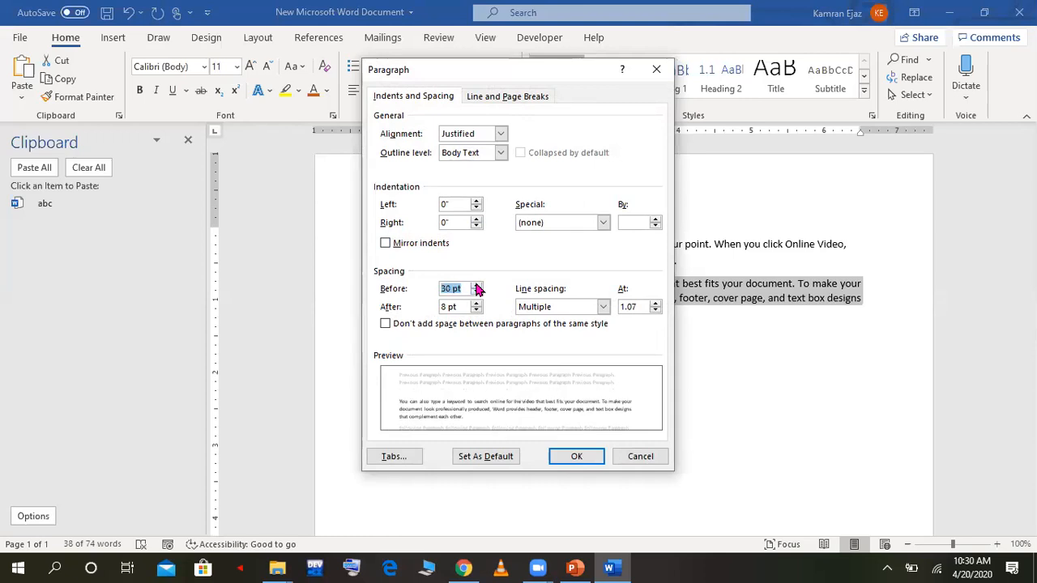
{"action": "left_click", "coordinate": [476, 285]}
{"action": "left_click", "coordinate": [476, 285]}
{"action": "left_click", "coordinate": [476, 285]}
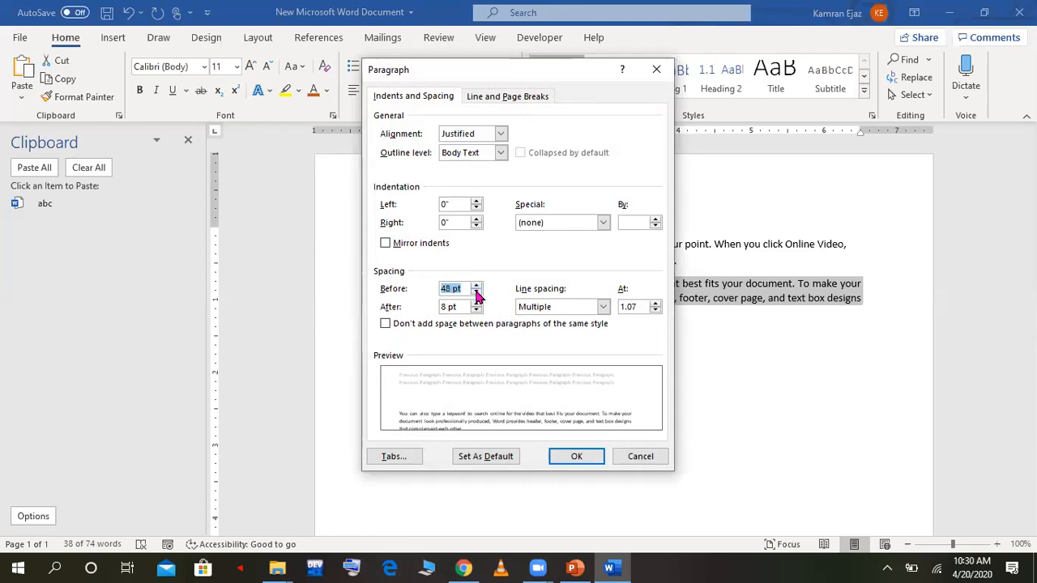
{"action": "left_click", "coordinate": [582, 459]}
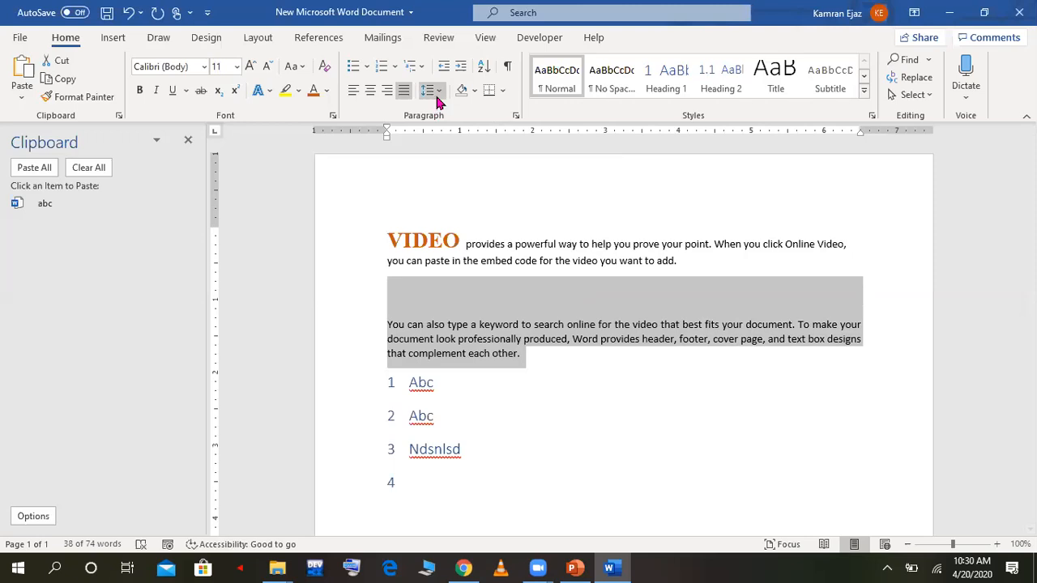
Step: Set the spacing after the first paragraph to 42 pt in its paragraph settings
{"action": "left_click", "coordinate": [517, 116]}
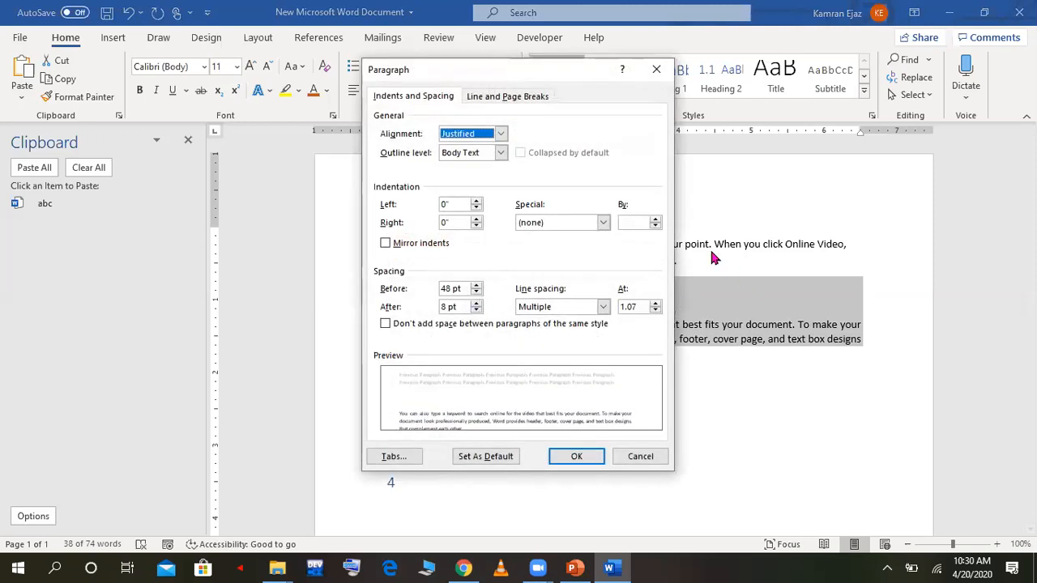
{"action": "left_click", "coordinate": [656, 70]}
{"action": "left_click_drag", "start_coordinate": [704, 261], "coordinate": [409, 253]}
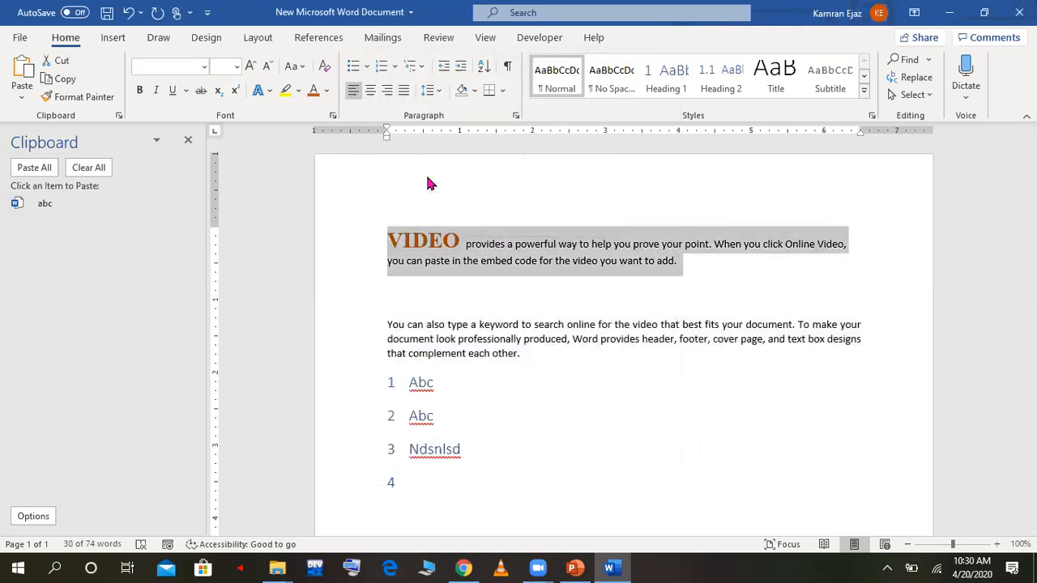
{"action": "left_click", "coordinate": [515, 115]}
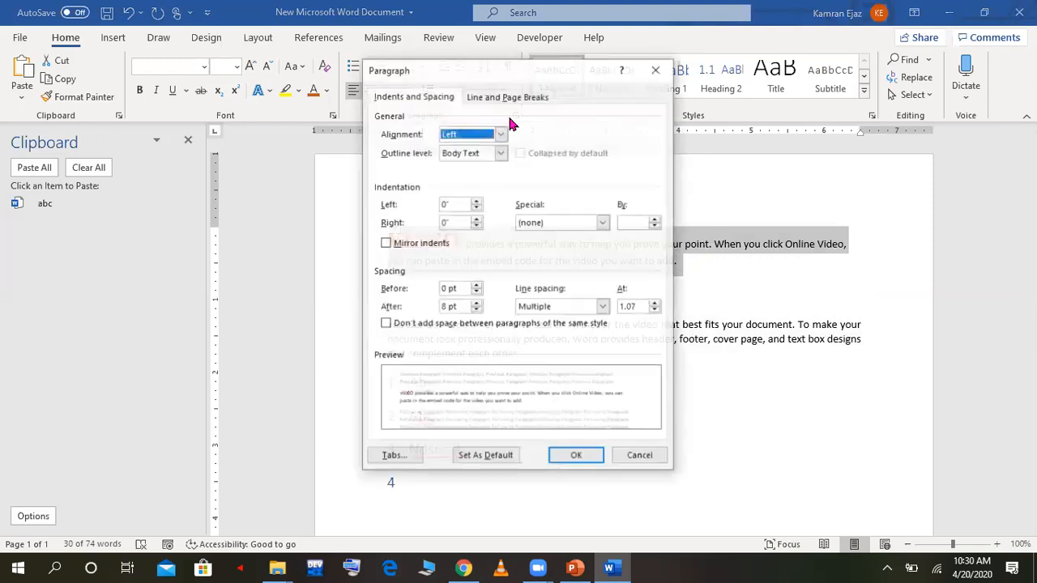
{"action": "left_click", "coordinate": [476, 303]}
{"action": "left_click", "coordinate": [475, 303]}
{"action": "left_click", "coordinate": [476, 303]}
{"action": "left_click", "coordinate": [476, 303]}
{"action": "left_click", "coordinate": [476, 304]}
{"action": "left_click", "coordinate": [476, 304]}
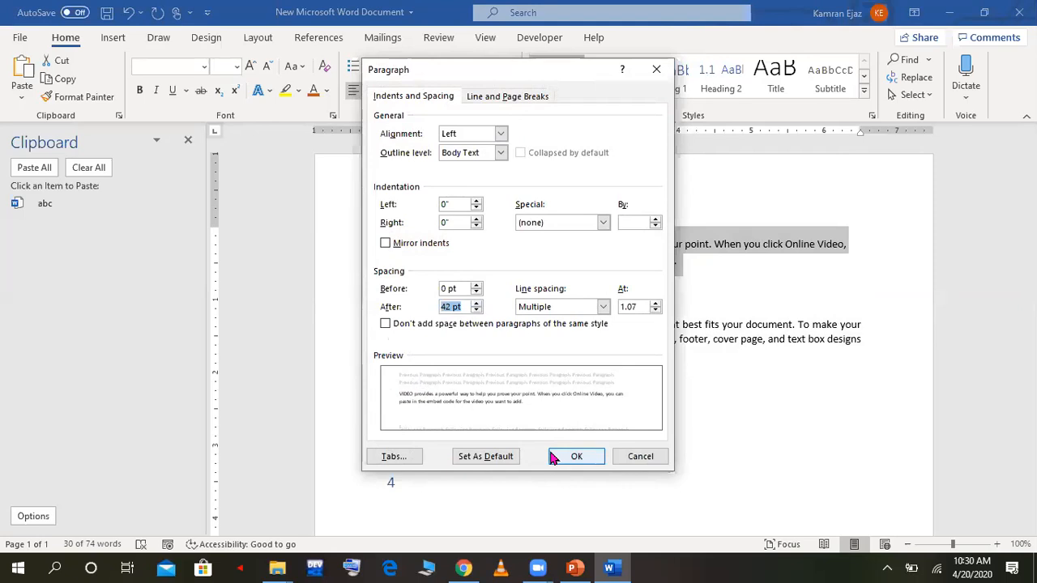
{"action": "left_click", "coordinate": [572, 456]}
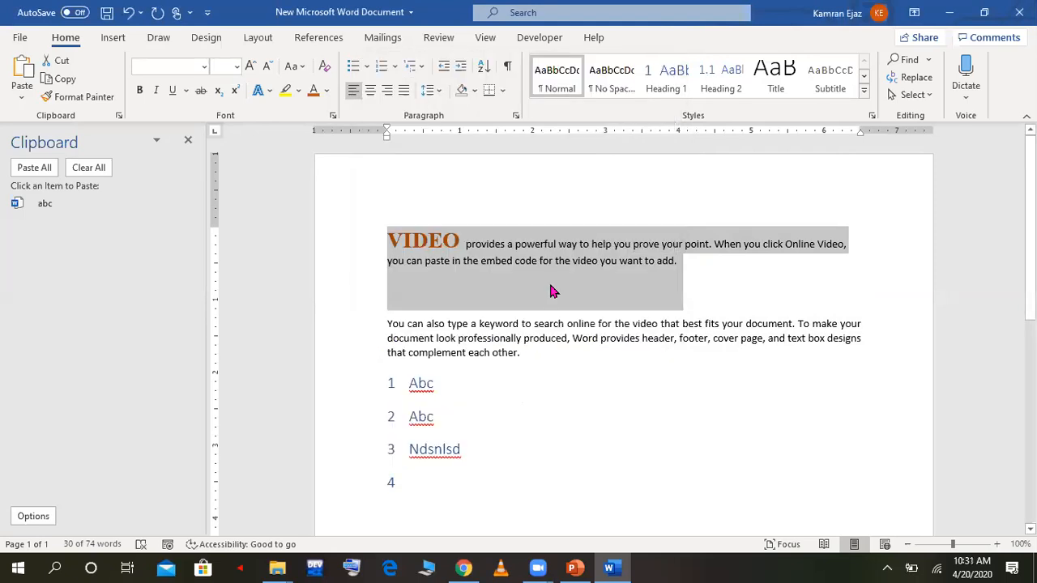
Step: Preview line spacing of 3.0 on the second paragraph without applying it
{"action": "left_click", "coordinate": [535, 349]}
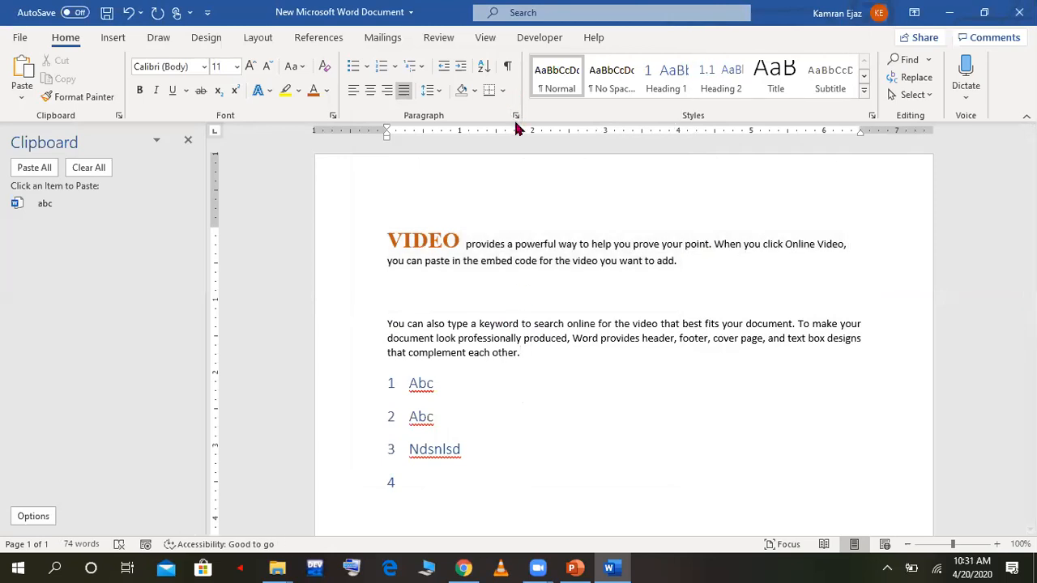
{"action": "left_click", "coordinate": [435, 95]}
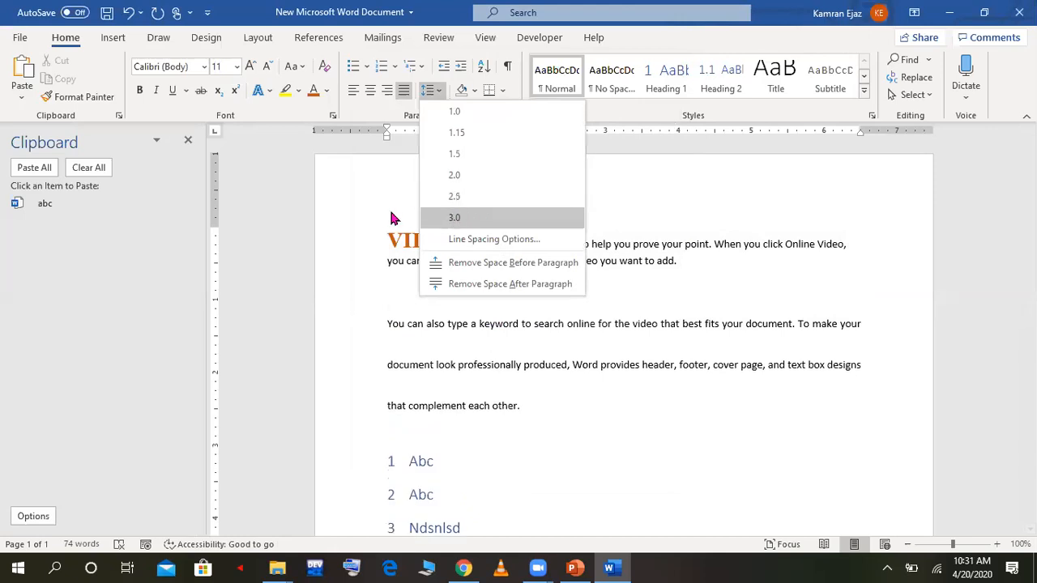
{"action": "left_click", "coordinate": [364, 213]}
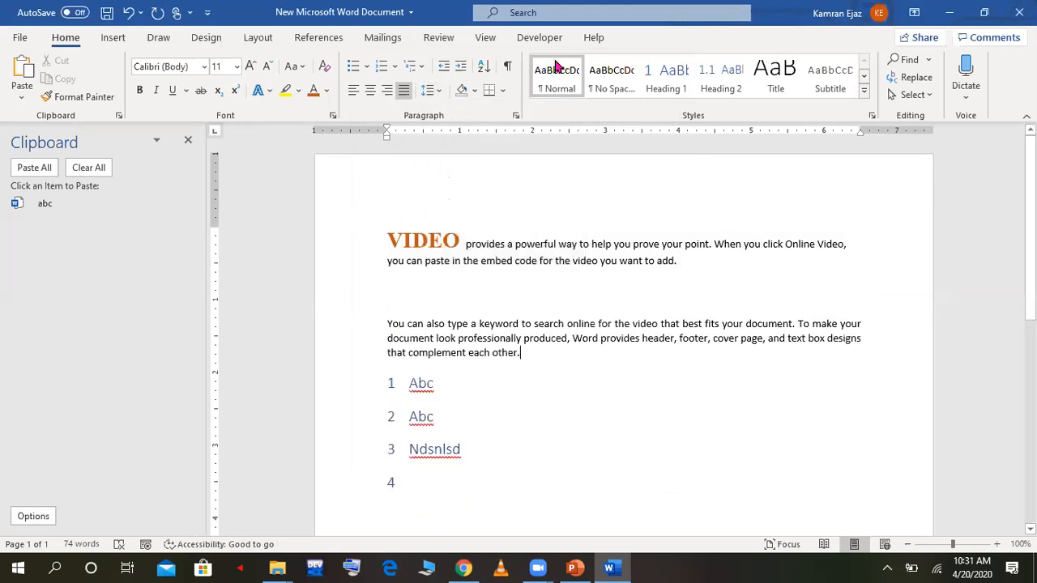
Step: Shade the entire second paragraph with a grey theme colour
{"action": "left_click", "coordinate": [474, 91]}
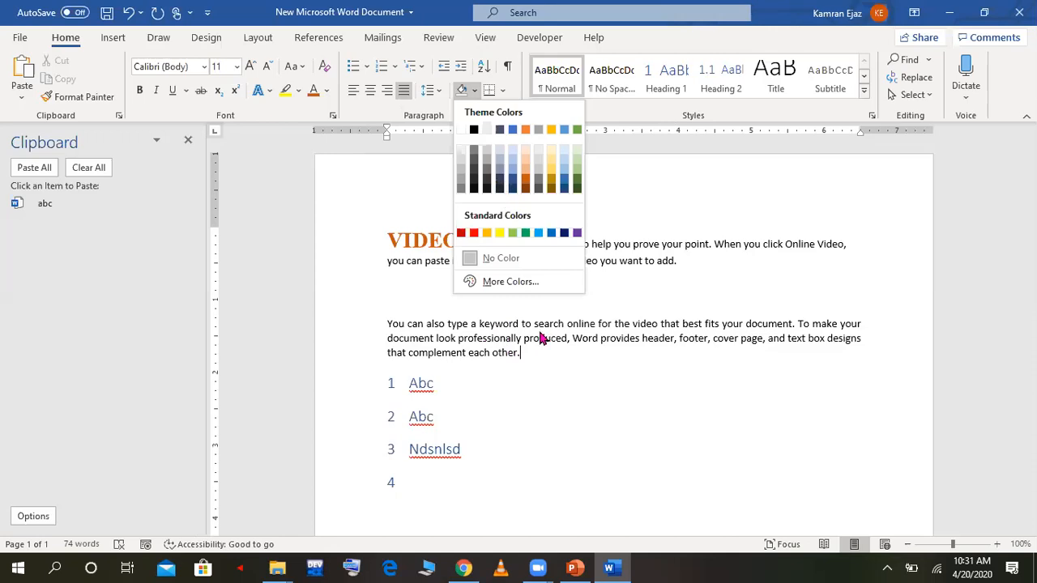
{"action": "left_click", "coordinate": [525, 353]}
{"action": "left_click_drag", "start_coordinate": [522, 354], "coordinate": [395, 324]}
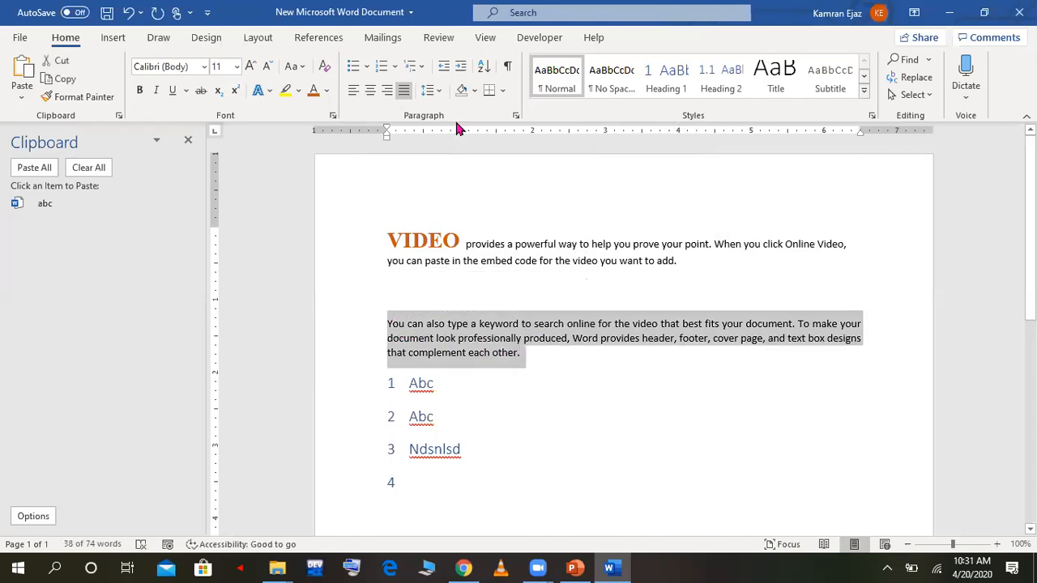
{"action": "left_click", "coordinate": [475, 90]}
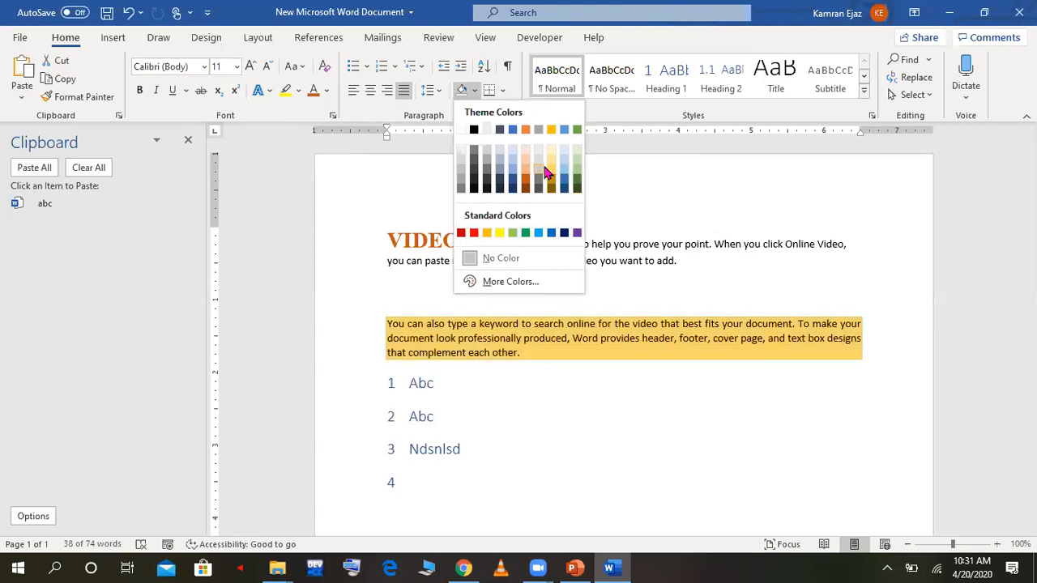
{"action": "left_click", "coordinate": [463, 178]}
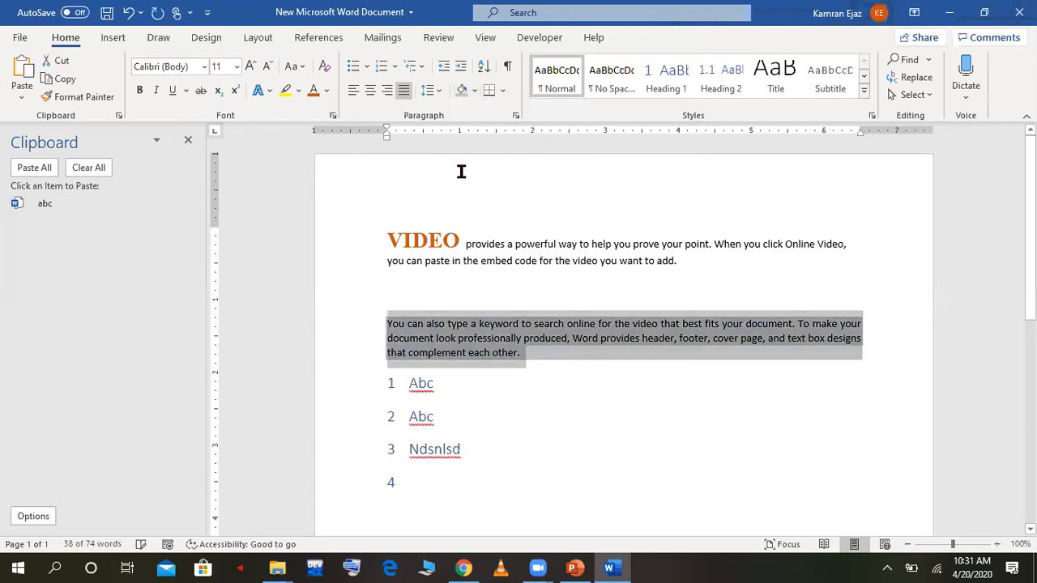
{"action": "left_click", "coordinate": [595, 206]}
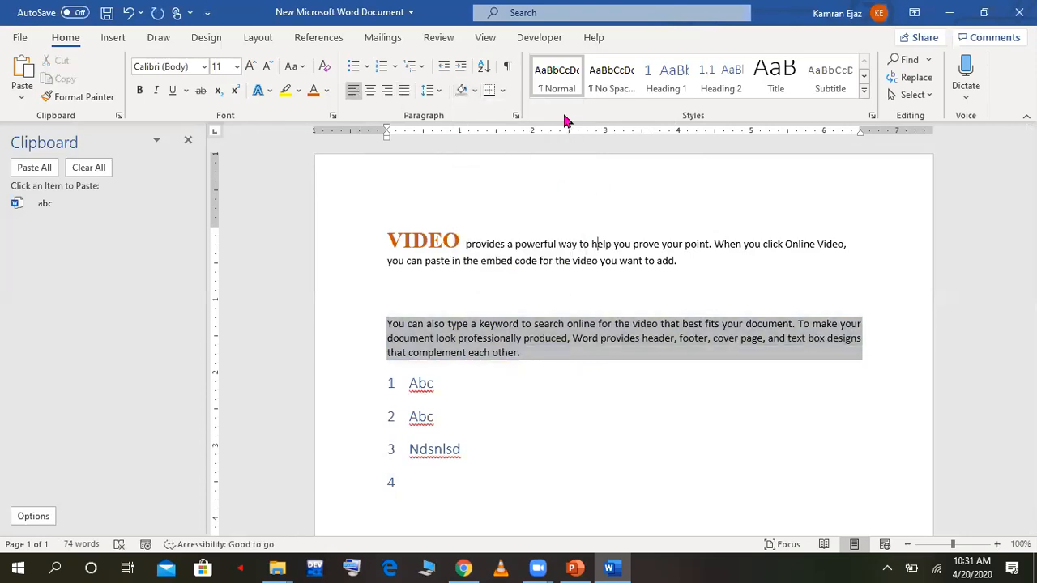
Step: Add blank paragraphs below the numbered list until the document runs to four pages
{"action": "left_click", "coordinate": [479, 472]}
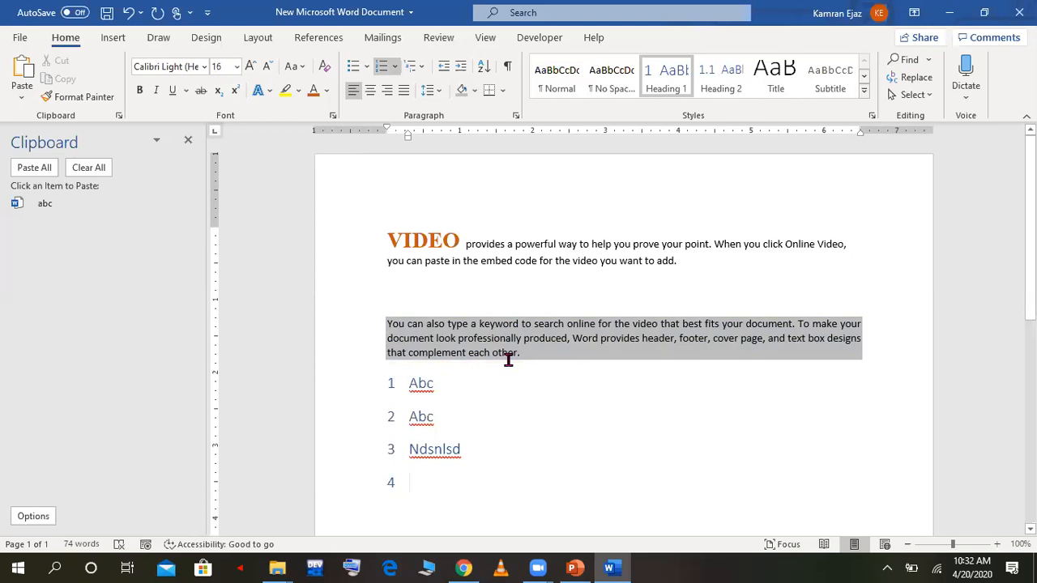
{"action": "key", "text": "Return"}
{"action": "key", "text": "Return"}
{"action": "key", "text": "Return"}
{"action": "key", "text": "Return"}
{"action": "key", "text": "Return"}
{"action": "key", "text": "Return"}
{"action": "key", "text": "Return"}
{"action": "key", "text": "Return"}
{"action": "key", "text": "Return"}
{"action": "key", "text": "Return"}
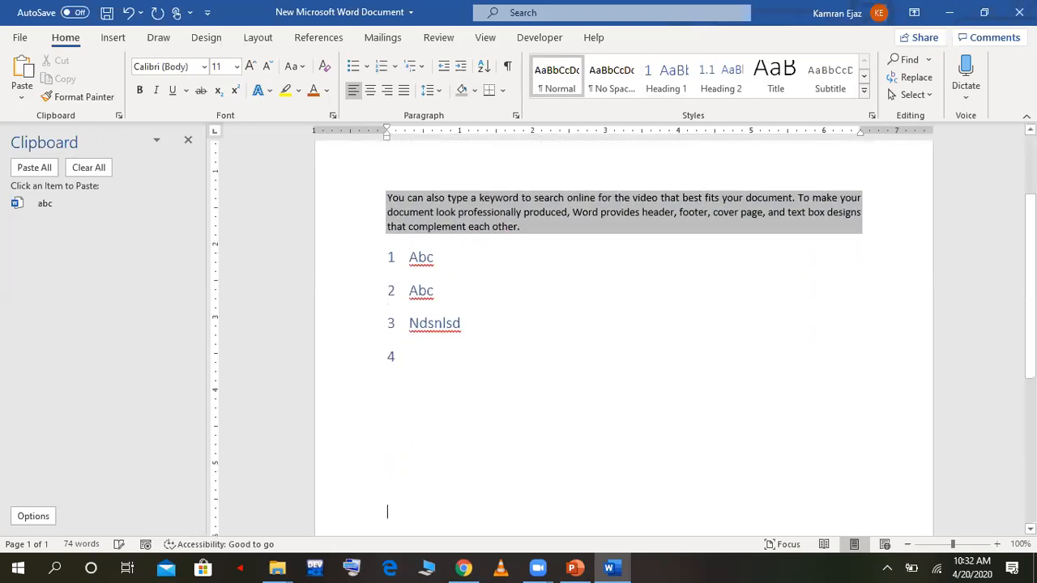
{"action": "key", "text": "Return"}
{"action": "key", "text": "Return"}
{"action": "key", "text": "Return"}
{"action": "key", "text": "Return"}
{"action": "key", "text": "Return"}
{"action": "key", "text": "Return"}
{"action": "key", "text": "Return"}
{"action": "key", "text": "Return"}
{"action": "key", "text": "Return"}
{"action": "key", "text": "Return"}
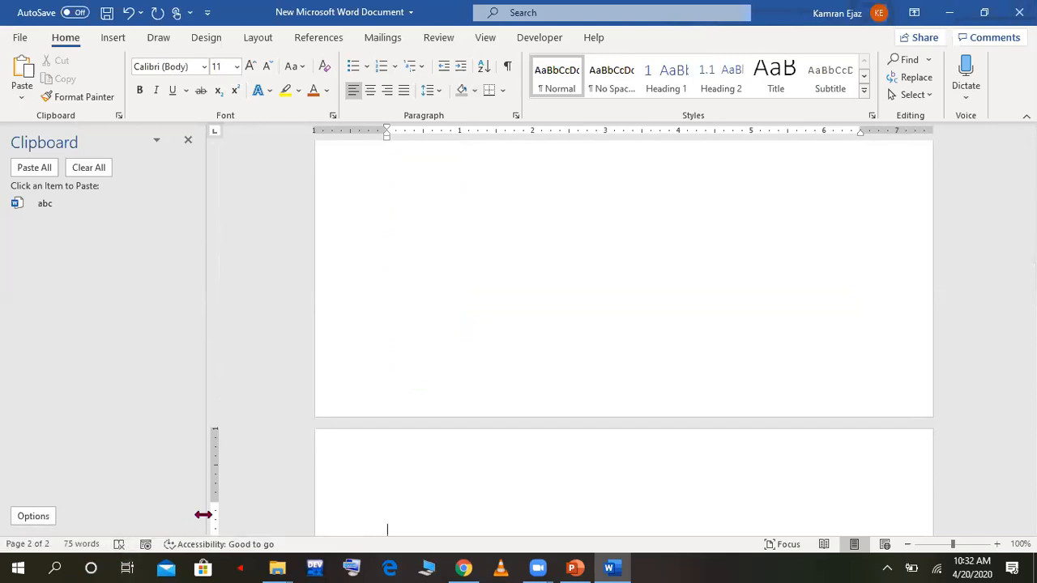
{"action": "left_click", "coordinate": [429, 381]}
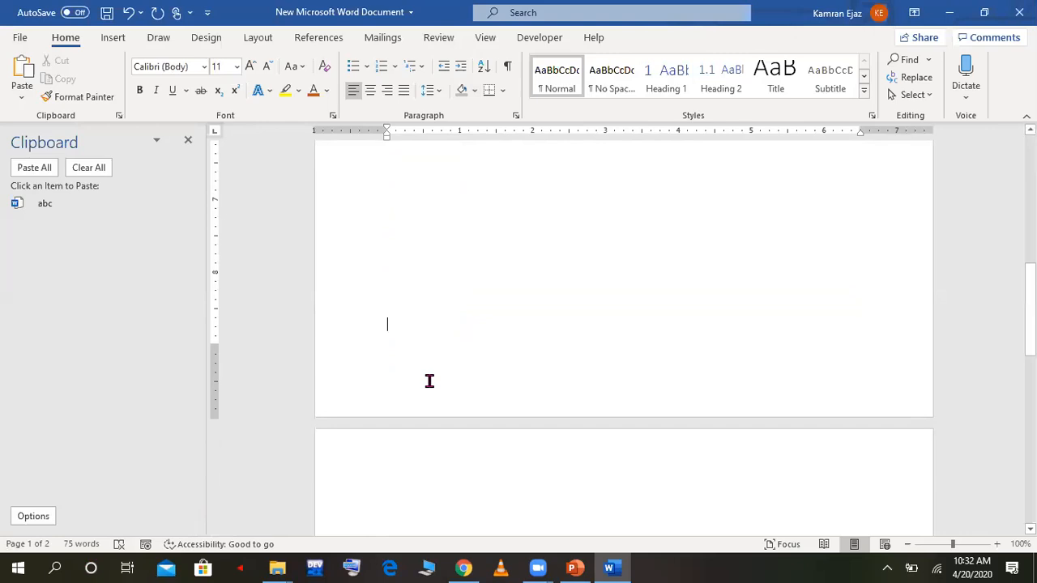
{"action": "key", "text": "Return"}
{"action": "key", "text": "Return"}
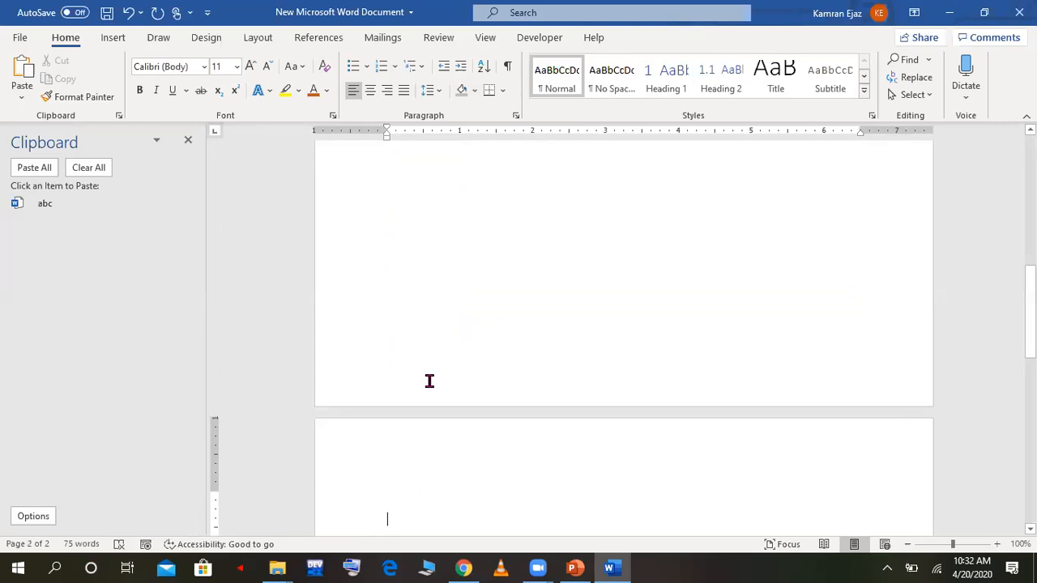
{"action": "key", "text": "Return"}
{"action": "key", "text": "Return"}
{"action": "key", "text": "Return"}
{"action": "key", "text": "Return"}
{"action": "key", "text": "Return"}
{"action": "key", "text": "Return"}
{"action": "key", "text": "Return"}
{"action": "key", "text": "Return"}
{"action": "key", "text": "Return"}
{"action": "key", "text": "Return"}
{"action": "key", "text": "Return"}
{"action": "key", "text": "Return"}
{"action": "key", "text": "Return"}
{"action": "key", "text": "Return"}
{"action": "key", "text": "Return"}
{"action": "key", "text": "Return"}
{"action": "key", "text": "Return"}
{"action": "key", "text": "Return"}
{"action": "key", "text": "Return"}
{"action": "key", "text": "Return"}
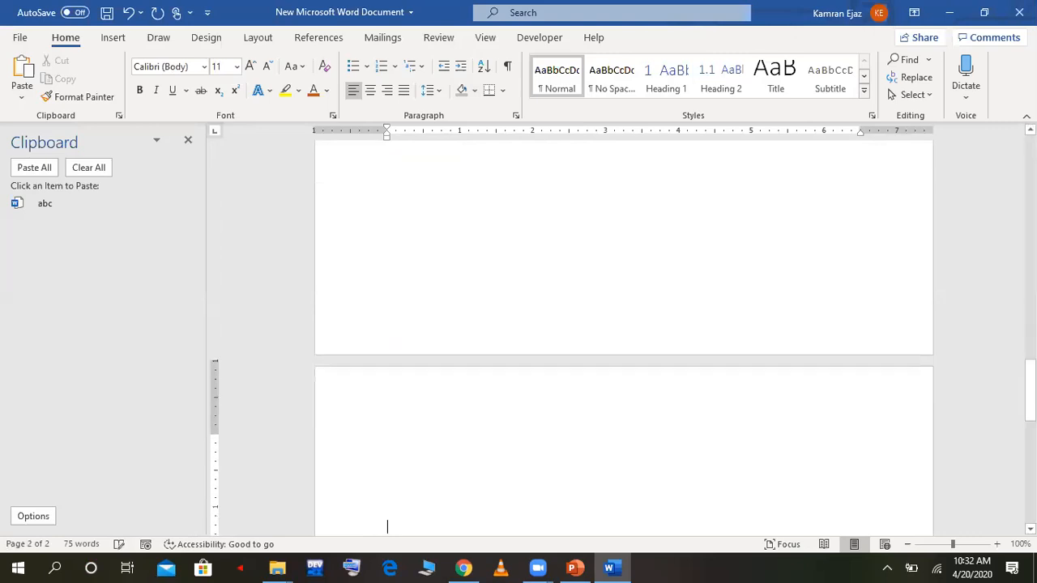
{"action": "key", "text": "Return"}
{"action": "key", "text": "Return"}
{"action": "key", "text": "Return"}
{"action": "key", "text": "Return"}
{"action": "key", "text": "Return"}
{"action": "key", "text": "Return"}
{"action": "key", "text": "Return"}
{"action": "key", "text": "Return"}
{"action": "key", "text": "Return"}
{"action": "key", "text": "Return"}
{"action": "key", "text": "Return"}
{"action": "key", "text": "Return"}
{"action": "key", "text": "Return"}
{"action": "key", "text": "Return"}
{"action": "key", "text": "Return"}
{"action": "key", "text": "Return"}
{"action": "key", "text": "Return"}
{"action": "key", "text": "Return"}
{"action": "key", "text": "Return"}
{"action": "key", "text": "Return"}
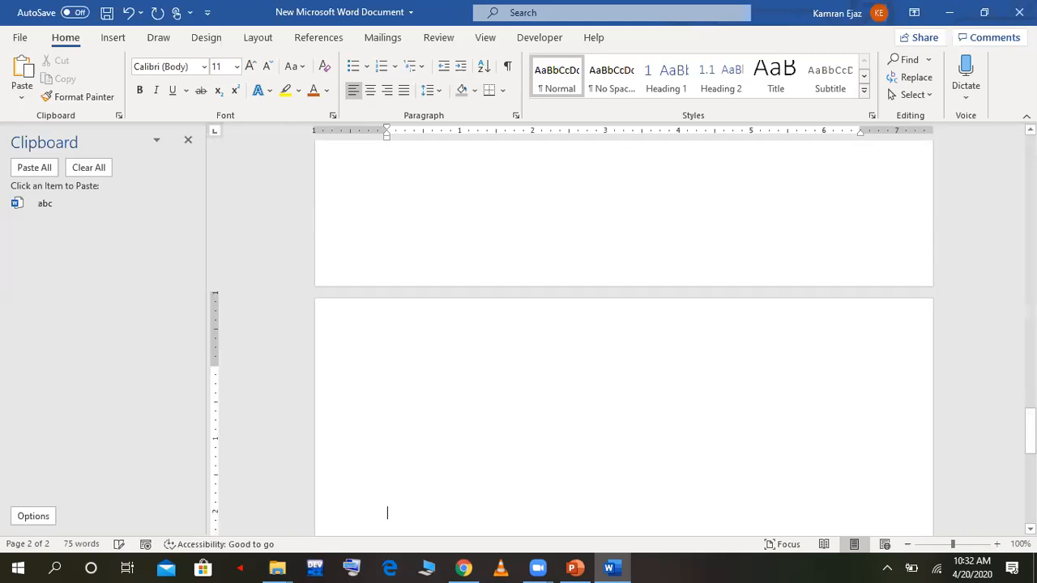
Step: Place the cursor among the blank paragraphs on the second page and show the paragraph marks
{"action": "scroll", "coordinate": [624, 336], "scroll_direction": "up", "scroll_amount": 20}
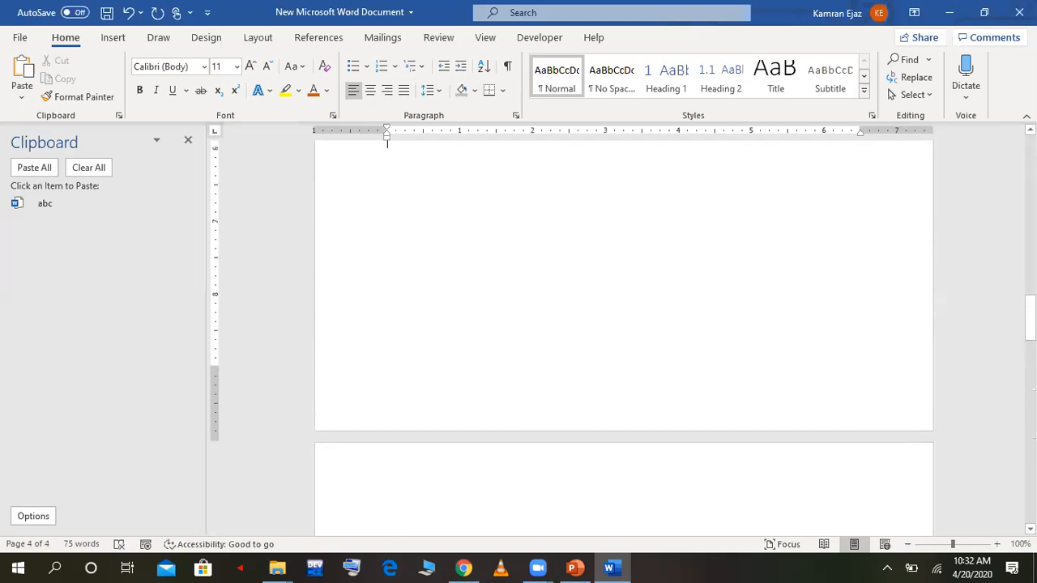
{"action": "key", "text": "Up"}
{"action": "key", "text": "Up"}
{"action": "key", "text": "Up"}
{"action": "key", "text": "Up"}
{"action": "key", "text": "Up"}
{"action": "key", "text": "Up"}
{"action": "key", "text": "Up"}
{"action": "key", "text": "Up"}
{"action": "key", "text": "Up"}
{"action": "key", "text": "Up"}
{"action": "key", "text": "Up"}
{"action": "key", "text": "Up"}
{"action": "key", "text": "Up"}
{"action": "key", "text": "Up"}
{"action": "key", "text": "Up"}
{"action": "key", "text": "Up"}
{"action": "key", "text": "Up"}
{"action": "key", "text": "Up"}
{"action": "key", "text": "Up"}
{"action": "key", "text": "Up"}
{"action": "key", "text": "Down"}
{"action": "key", "text": "Down"}
{"action": "key", "text": "Down"}
{"action": "key", "text": "Down"}
{"action": "key", "text": "Down"}
{"action": "key", "text": "Down"}
{"action": "key", "text": "Down"}
{"action": "key", "text": "Down"}
{"action": "key", "text": "Down"}
{"action": "key", "text": "Down"}
{"action": "key", "text": "Down"}
{"action": "key", "text": "Down"}
{"action": "key", "text": "Down"}
{"action": "key", "text": "Down"}
{"action": "key", "text": "Down"}
{"action": "key", "text": "Down"}
{"action": "key", "text": "Down"}
{"action": "key", "text": "Down"}
{"action": "key", "text": "Down"}
{"action": "key", "text": "Down"}
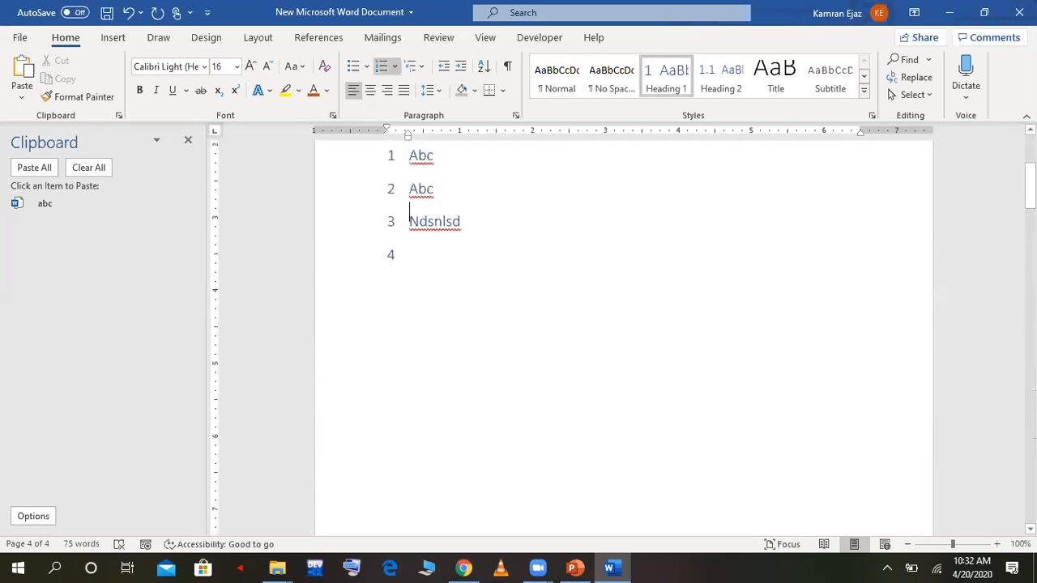
{"action": "key", "text": "Down"}
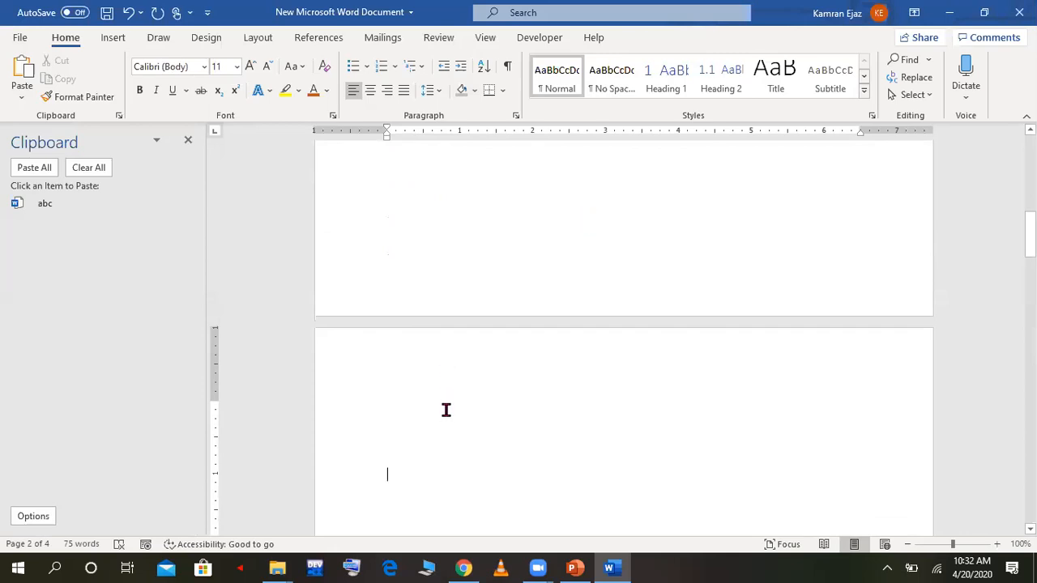
{"action": "left_click", "coordinate": [508, 73]}
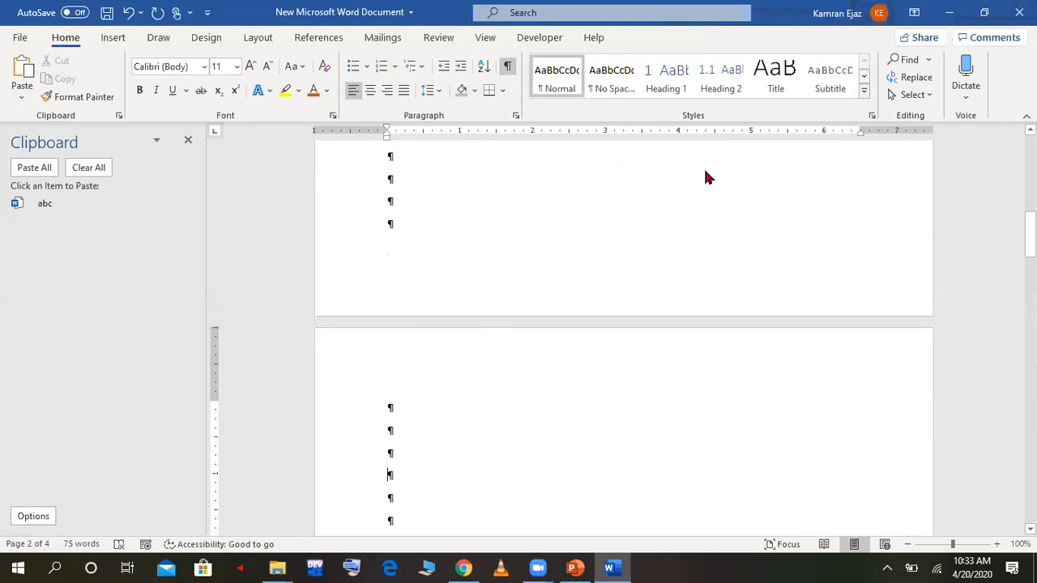
Step: Examine the paragraph marks that fill the blank pages
{"action": "key", "text": "Down"}
{"action": "key", "text": "Down"}
{"action": "key", "text": "Down"}
{"action": "key", "text": "Down"}
{"action": "key", "text": "Down"}
{"action": "key", "text": "Down"}
{"action": "key", "text": "Down"}
{"action": "key", "text": "Down"}
{"action": "key", "text": "Down"}
{"action": "key", "text": "Down"}
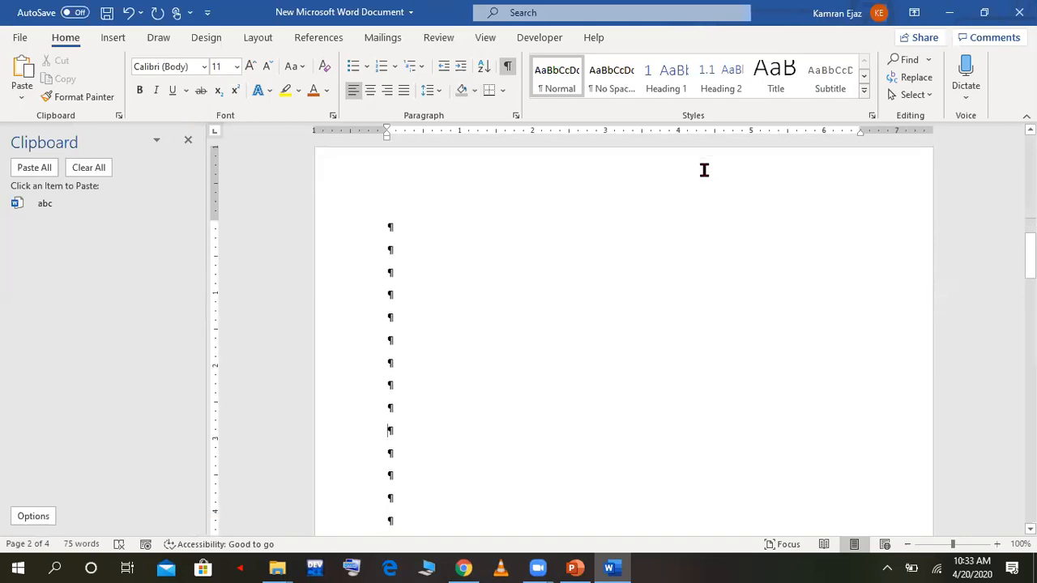
{"action": "key", "text": "Up"}
{"action": "key", "text": "Down"}
{"action": "key", "text": "Down"}
{"action": "key", "text": "Down"}
{"action": "key", "text": "BackSpace"}
{"action": "key", "text": "BackSpace"}
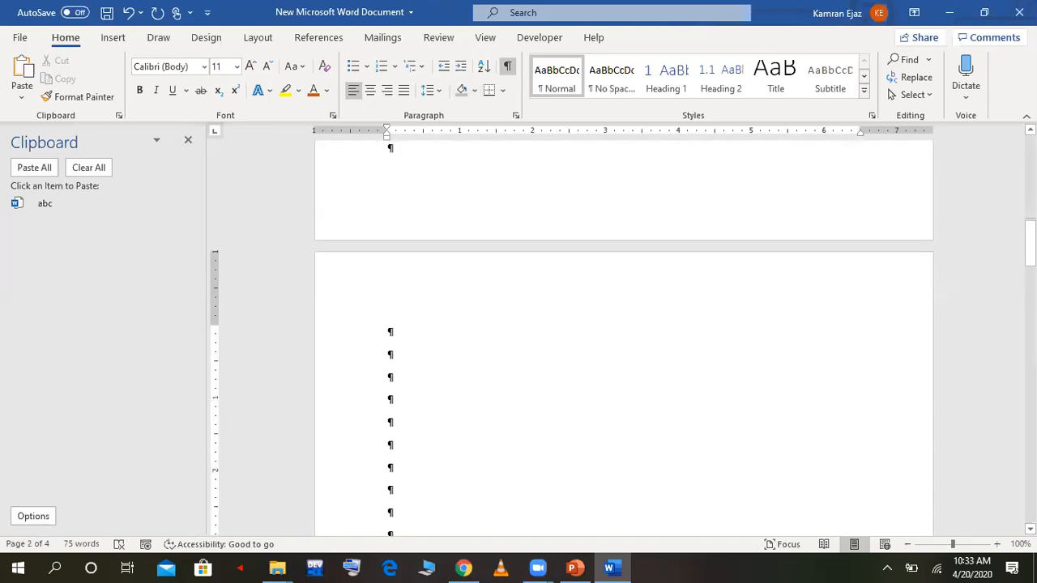
{"action": "key", "text": "Up"}
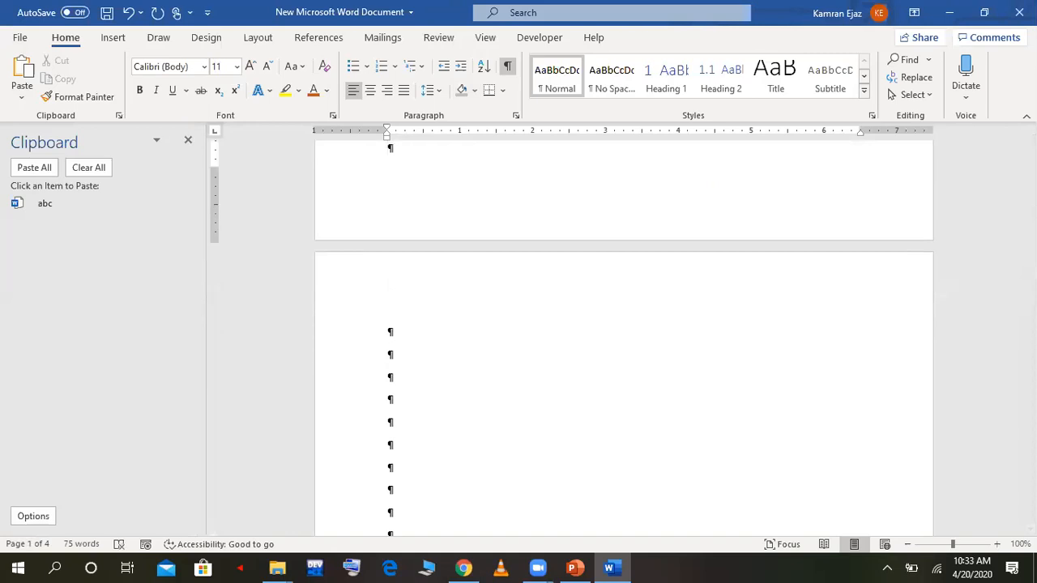
{"action": "key", "text": "Down"}
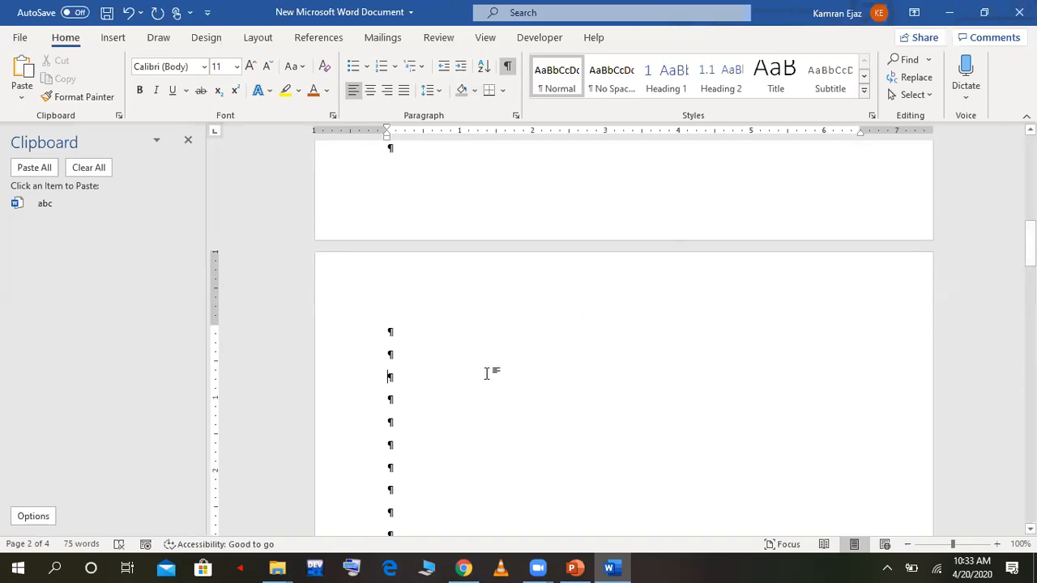
Step: Delete blank paragraphs until the document is two pages long, and hide the paragraph marks
{"action": "left_click_drag", "start_coordinate": [1030, 243], "coordinate": [1030, 328]}
{"action": "left_click", "coordinate": [487, 298]}
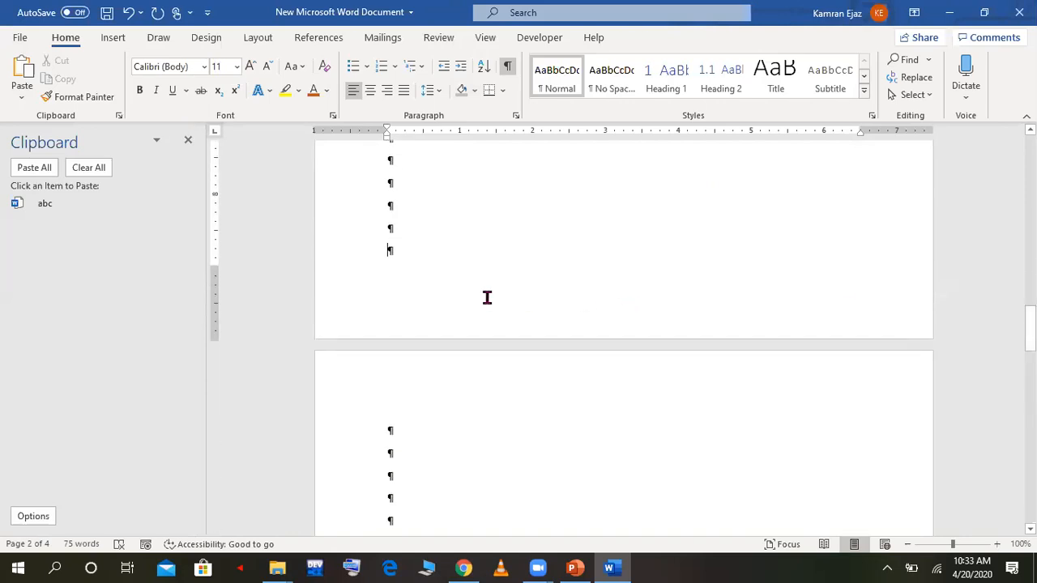
{"action": "key", "text": "Up"}
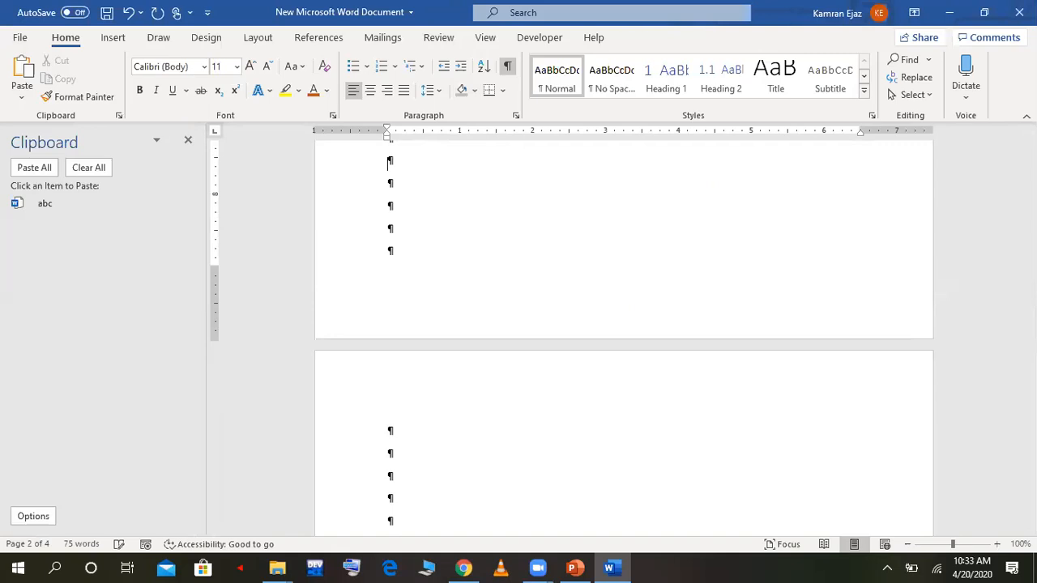
{"action": "key", "text": "Up"}
{"action": "key", "text": "Up"}
{"action": "key", "text": "Up"}
{"action": "key", "text": "Up"}
{"action": "key", "text": "Up"}
{"action": "key", "text": "Up"}
{"action": "key", "text": "Up"}
{"action": "key", "text": "Up"}
{"action": "key", "text": "Up"}
{"action": "key", "text": "Up"}
{"action": "key", "text": "Up"}
{"action": "key", "text": "Up"}
{"action": "key", "text": "Up"}
{"action": "key", "text": "Up"}
{"action": "key", "text": "Up"}
{"action": "key", "text": "Up"}
{"action": "key", "text": "Up"}
{"action": "key", "text": "Up"}
{"action": "key", "text": "Up"}
{"action": "key", "text": "Up"}
{"action": "key", "text": "Up"}
{"action": "key", "text": "Up"}
{"action": "key", "text": "Up"}
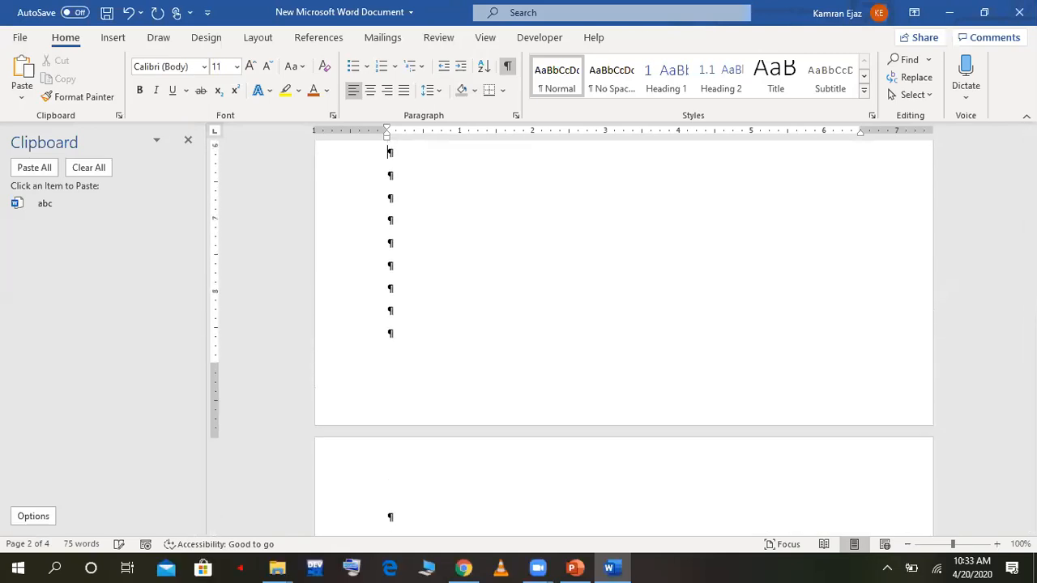
{"action": "key", "text": "Up"}
{"action": "key", "text": "Up"}
{"action": "key", "text": "Up"}
{"action": "key", "text": "Up"}
{"action": "key", "text": "Up"}
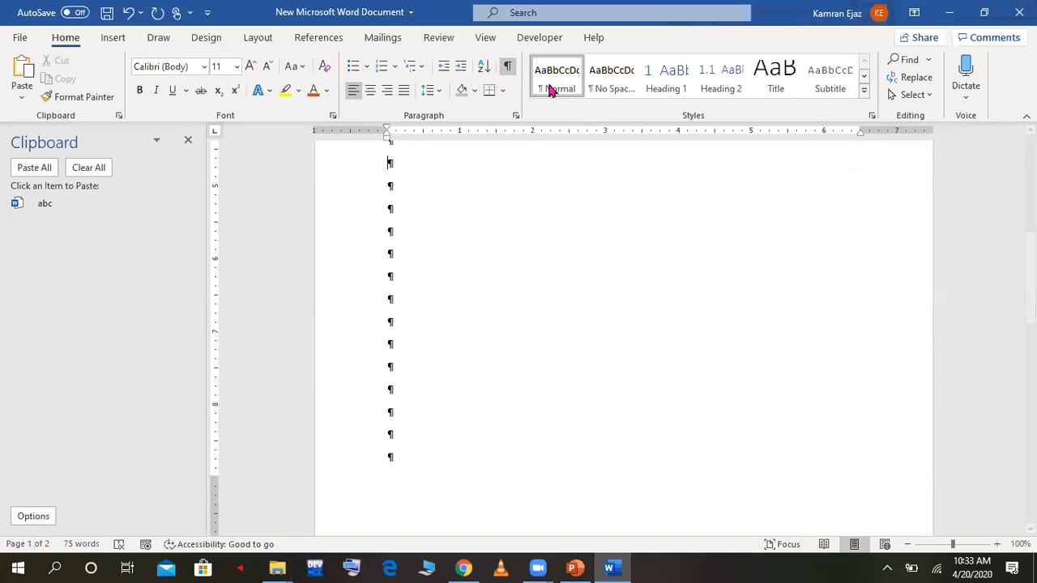
{"action": "left_click", "coordinate": [509, 68]}
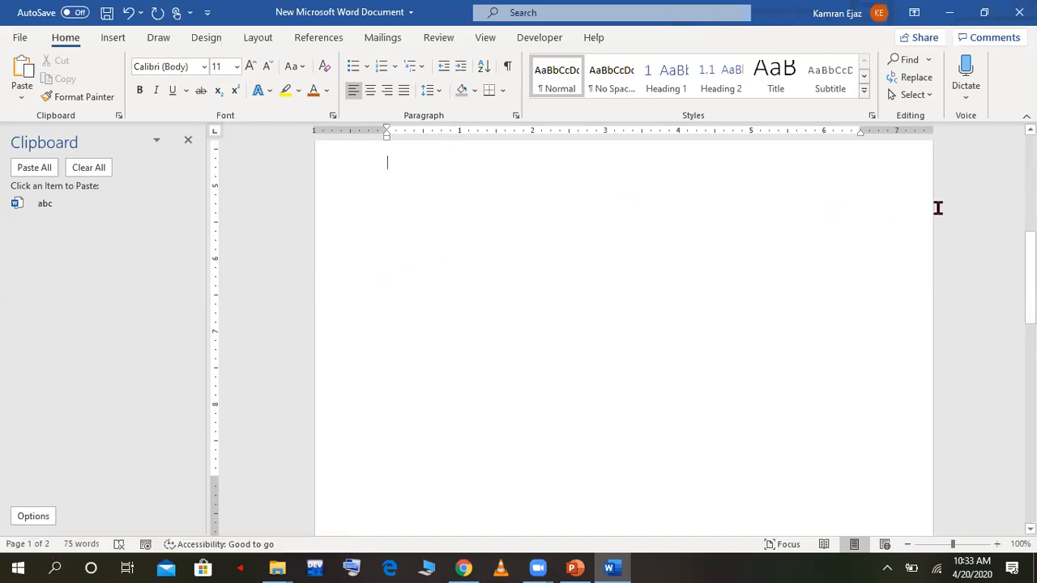
Step: Review the available border options at the start of the document without applying any
{"action": "left_click_drag", "start_coordinate": [1030, 256], "coordinate": [1030, 160]}
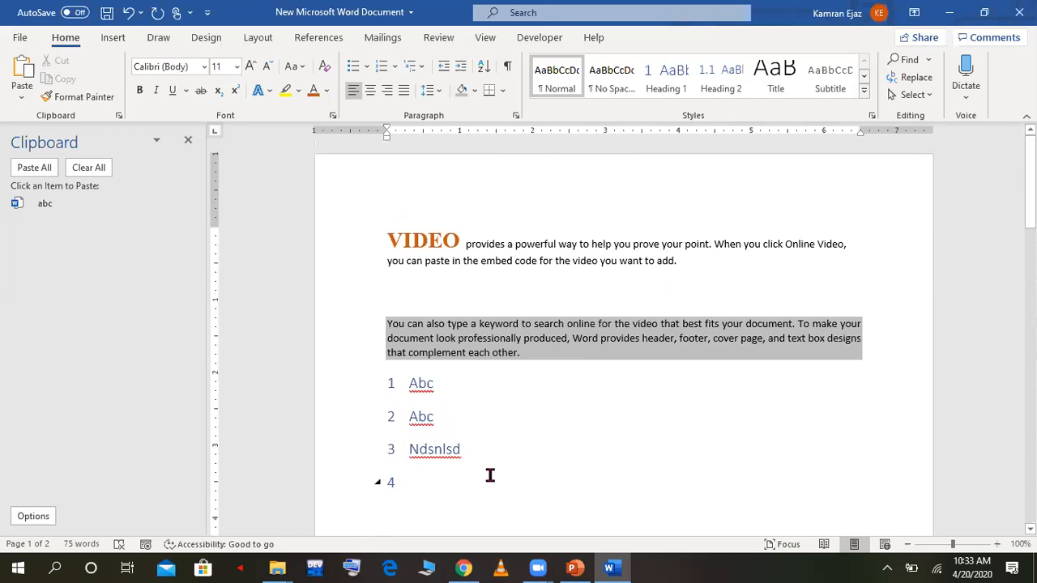
{"action": "left_click", "coordinate": [503, 91]}
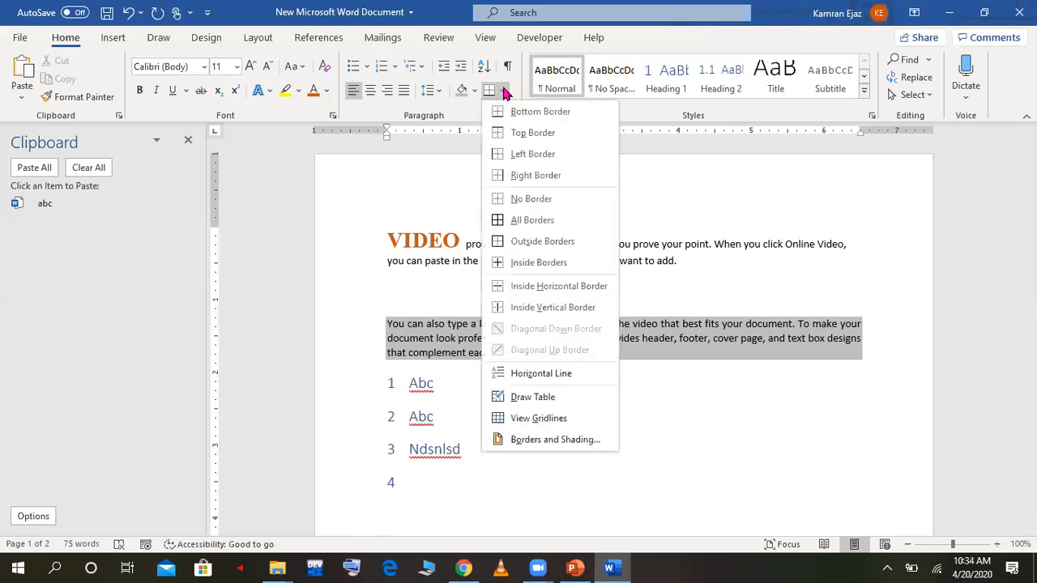
{"action": "left_click", "coordinate": [385, 151]}
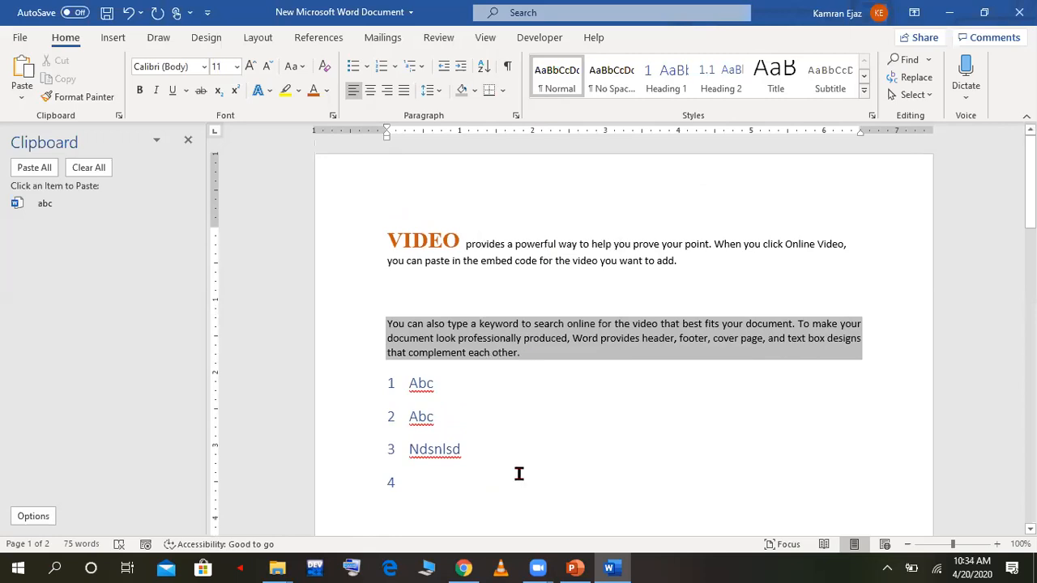
{"action": "left_click", "coordinate": [503, 92]}
{"action": "scroll", "coordinate": [508, 133], "scroll_direction": "down", "scroll_amount": 1}
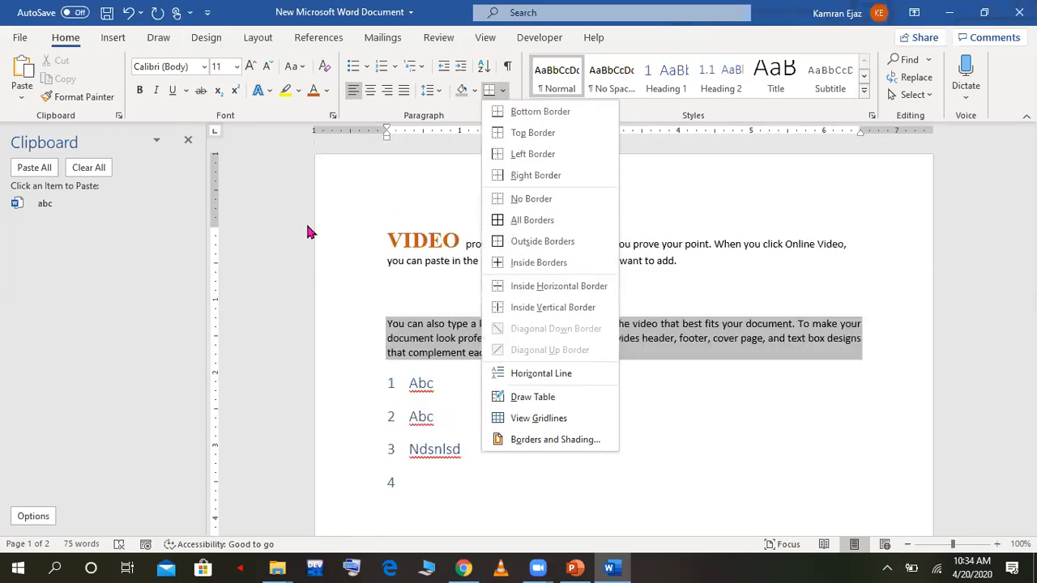
{"action": "left_click", "coordinate": [371, 358]}
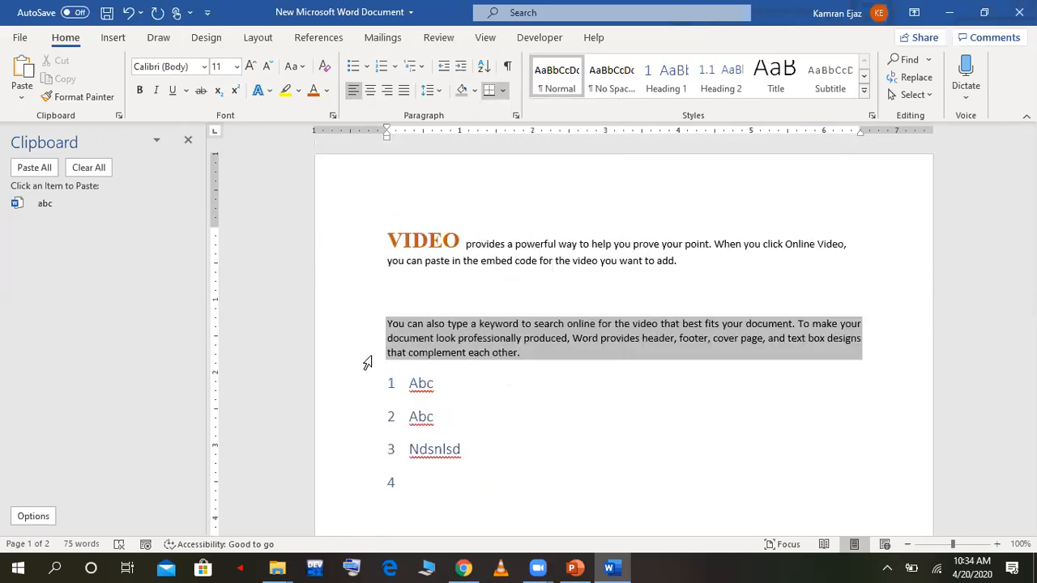
{"action": "left_click", "coordinate": [115, 38]}
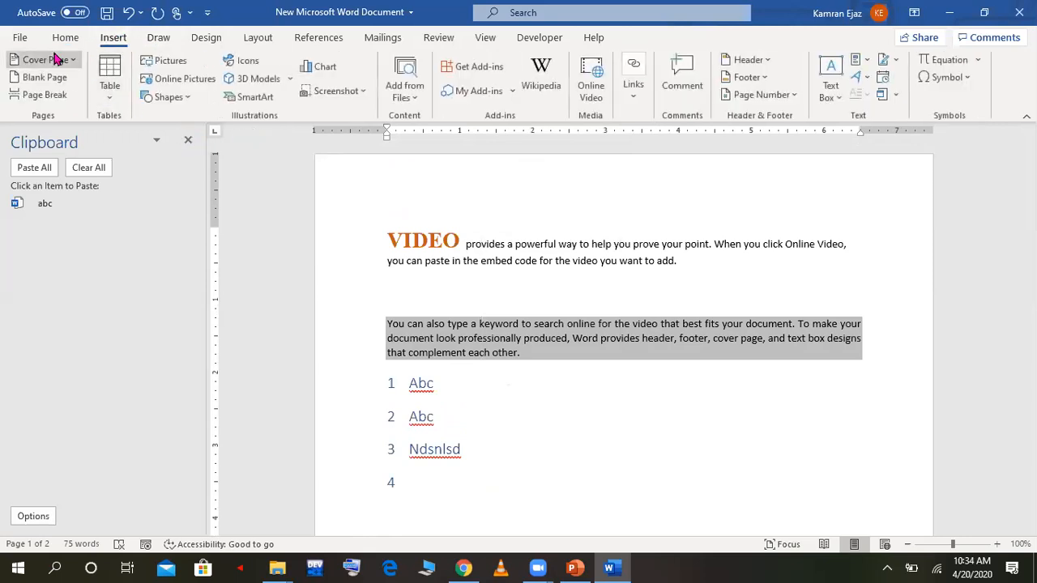
{"action": "left_click", "coordinate": [18, 39]}
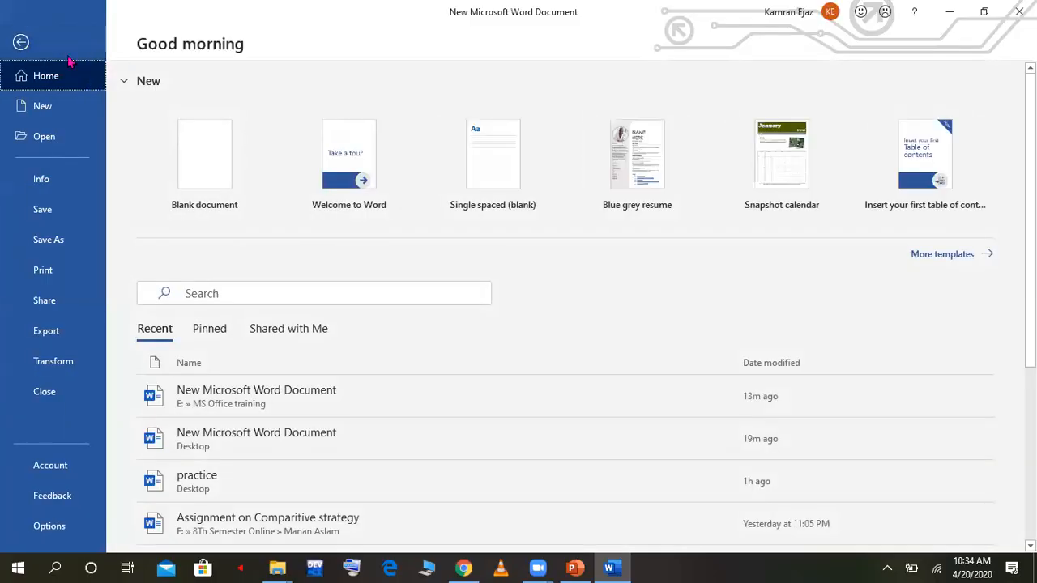
{"action": "left_click", "coordinate": [22, 44]}
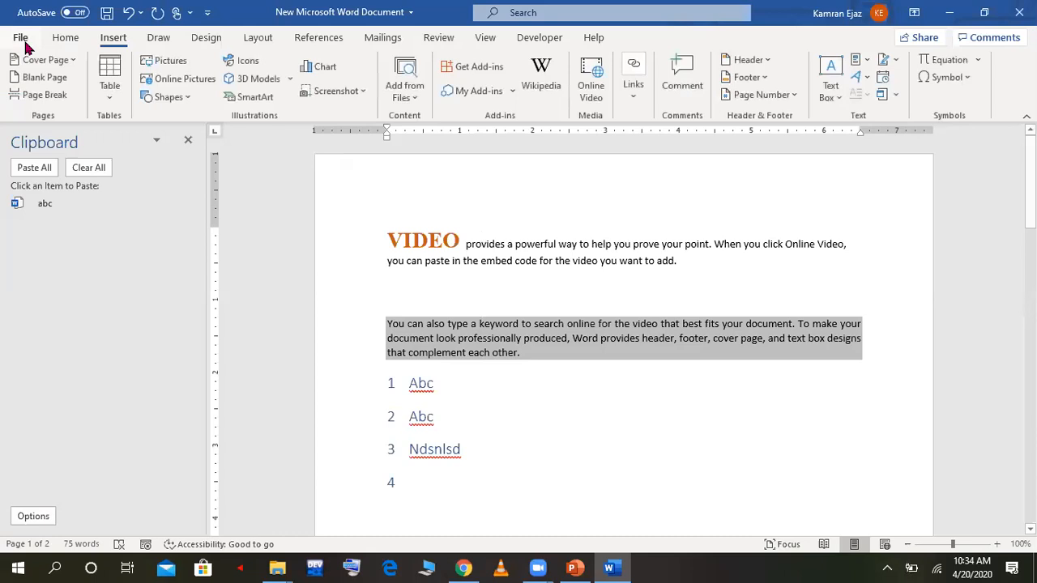
{"action": "left_click", "coordinate": [60, 36]}
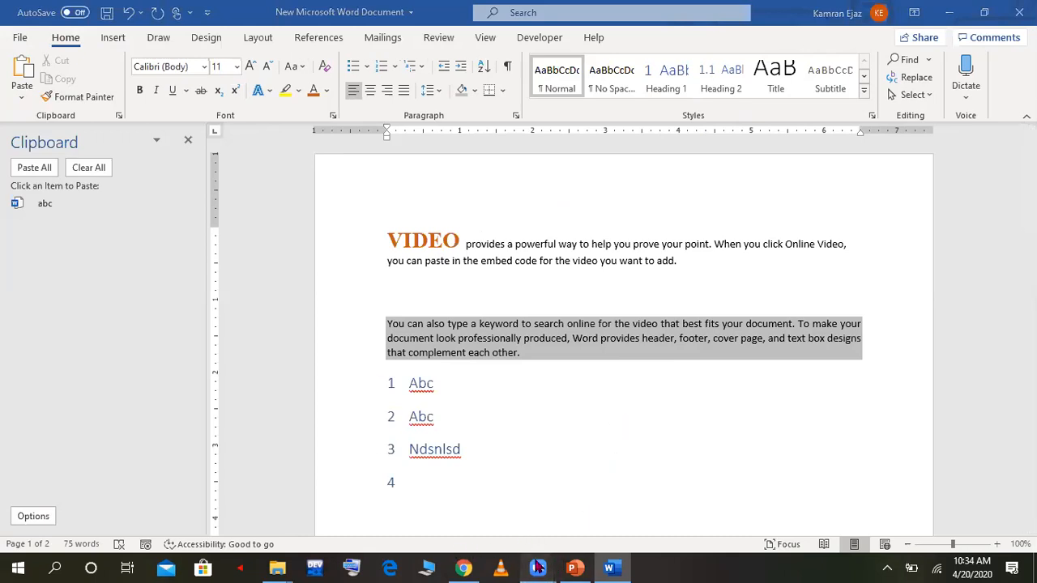
{"action": "mouse_move", "coordinate": [538, 568]}
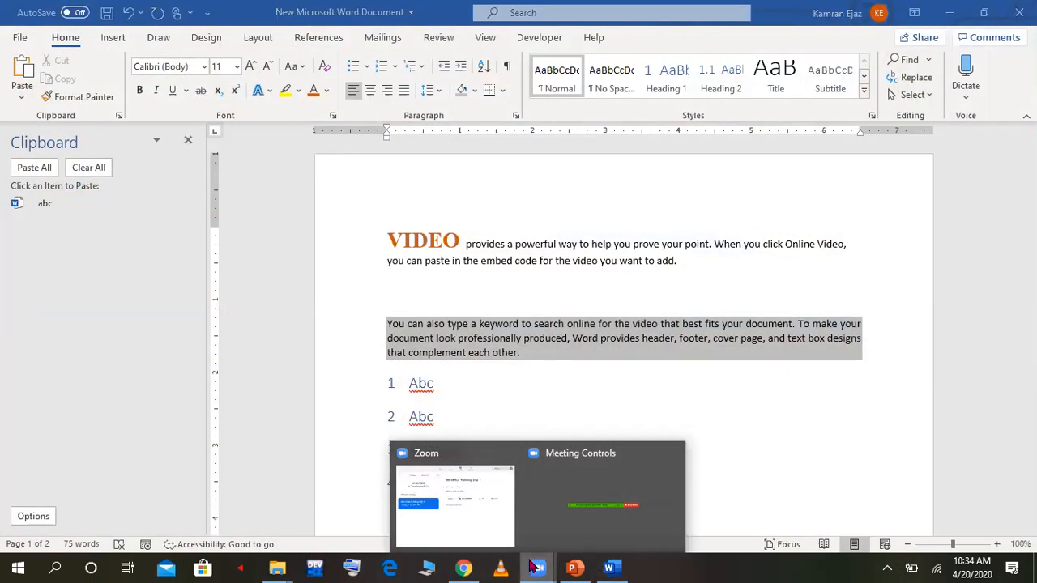